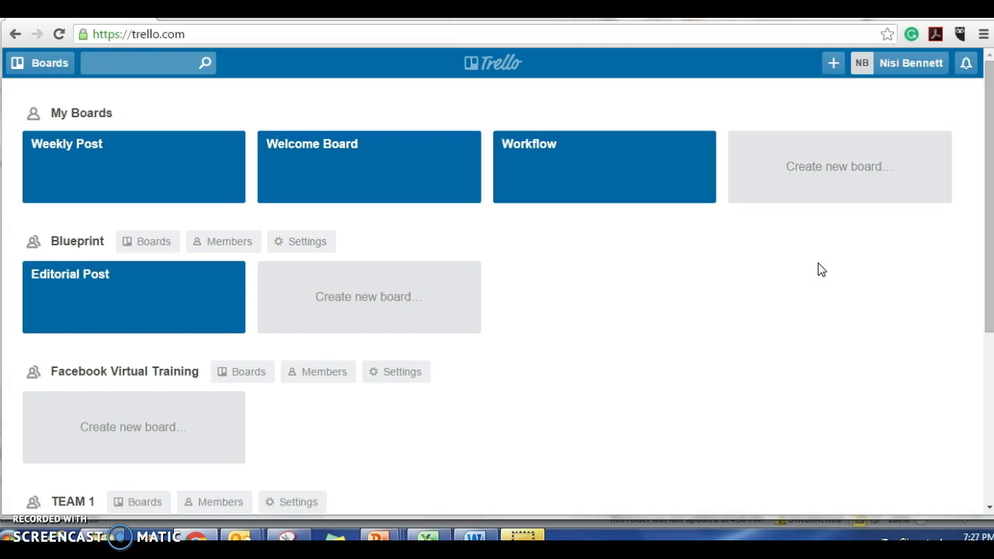
# Step: Create a personal team named "Beach Body Team"
pyautogui.click(832, 66)
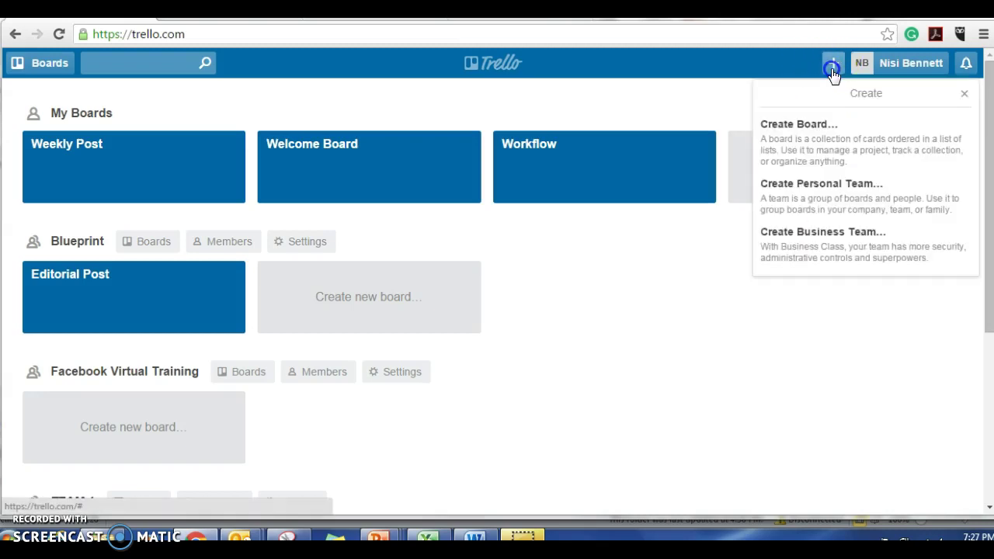
pyautogui.click(821, 194)
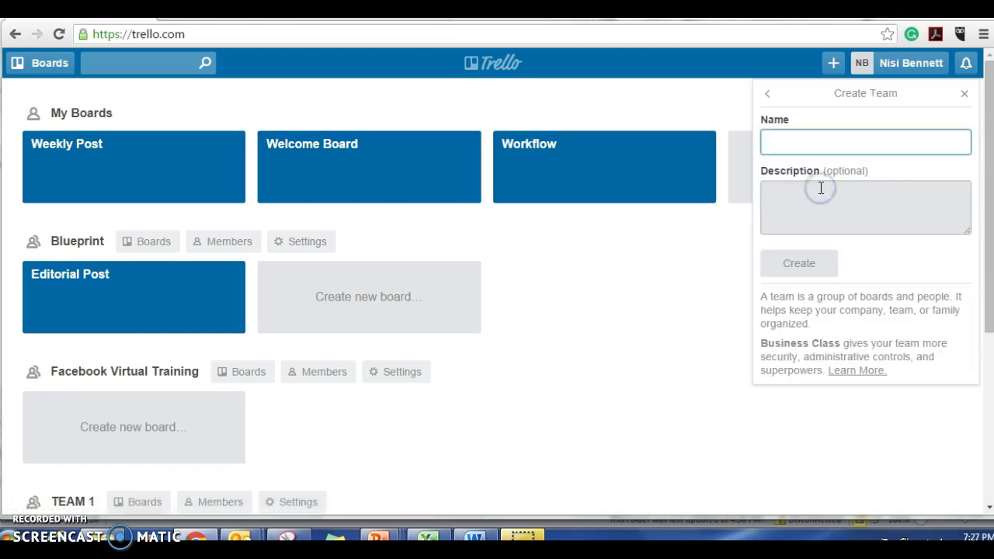
pyautogui.click(814, 145)
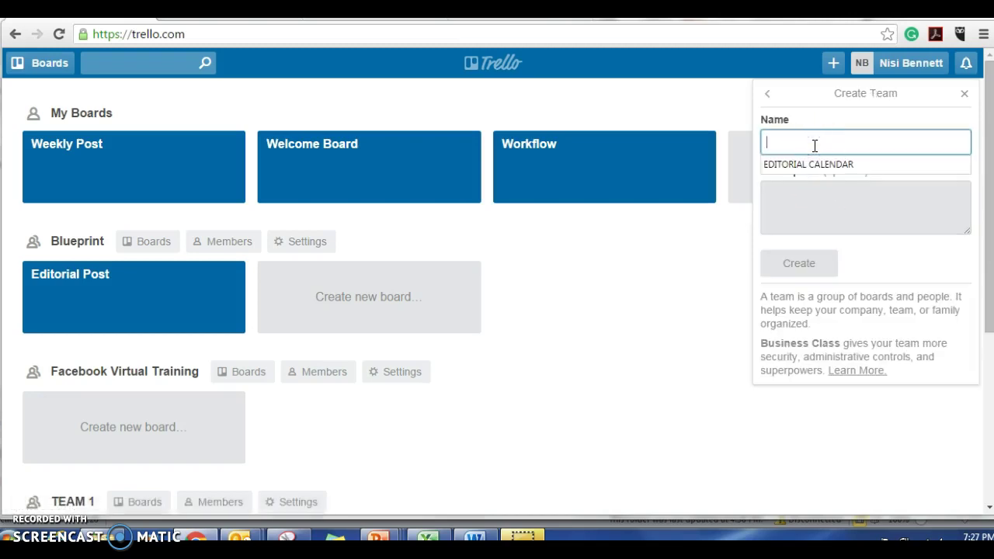
pyautogui.write('Beach ')
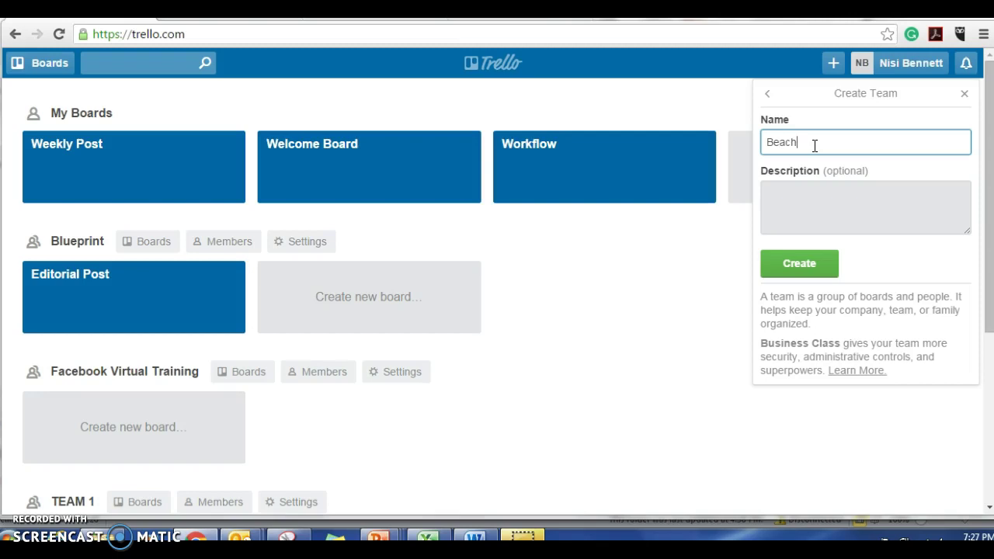
pyautogui.write('Body Team')
pyautogui.click(802, 270)
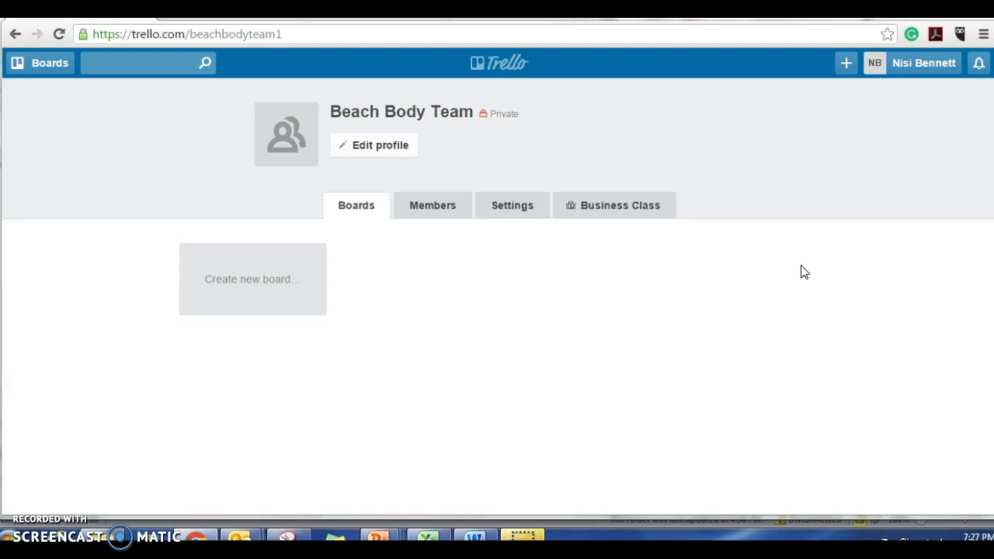
# Step: Create a board in the Beach Body Team, titled with the first team member's name
pyautogui.click(252, 298)
pyautogui.click(240, 374)
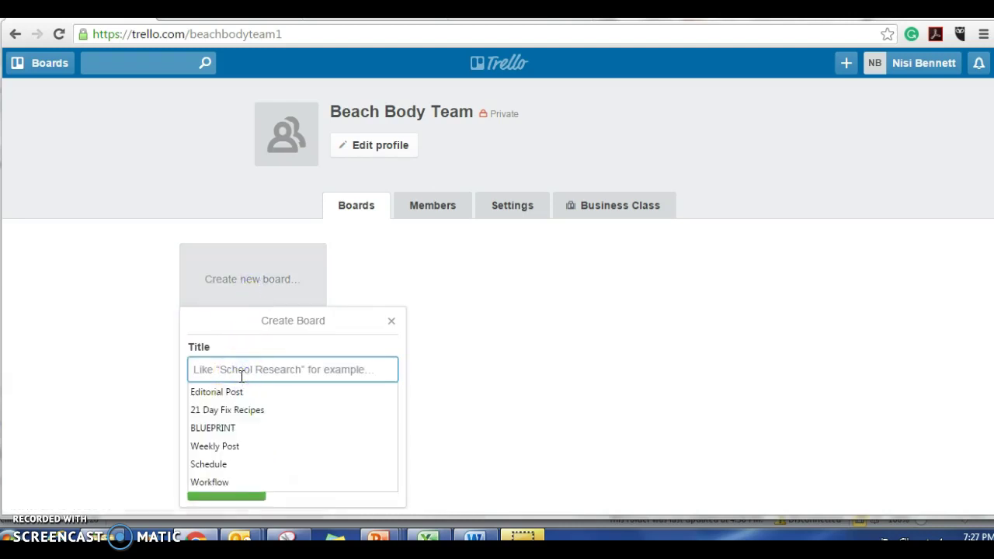
pyautogui.write('Mary')
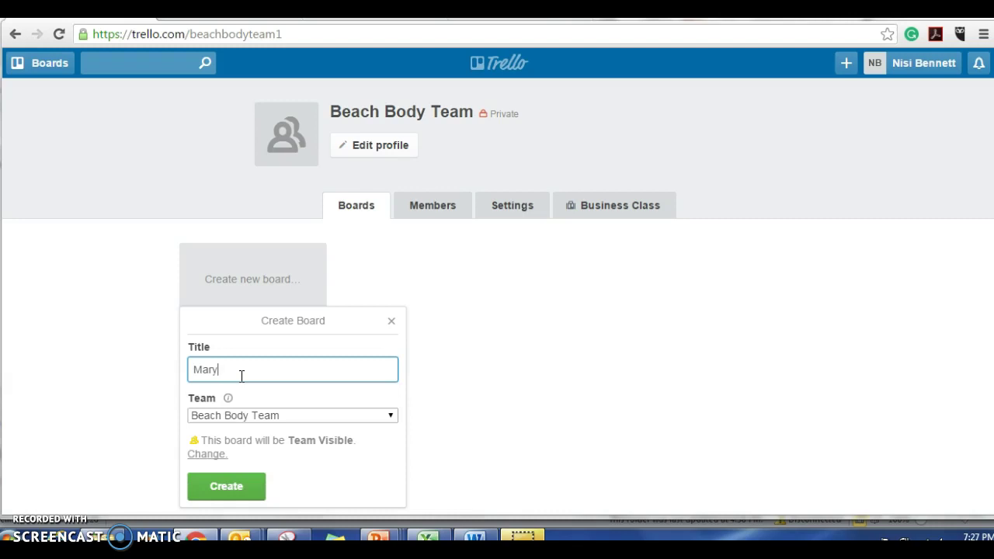
pyautogui.write(' Ann')
pyautogui.click(223, 485)
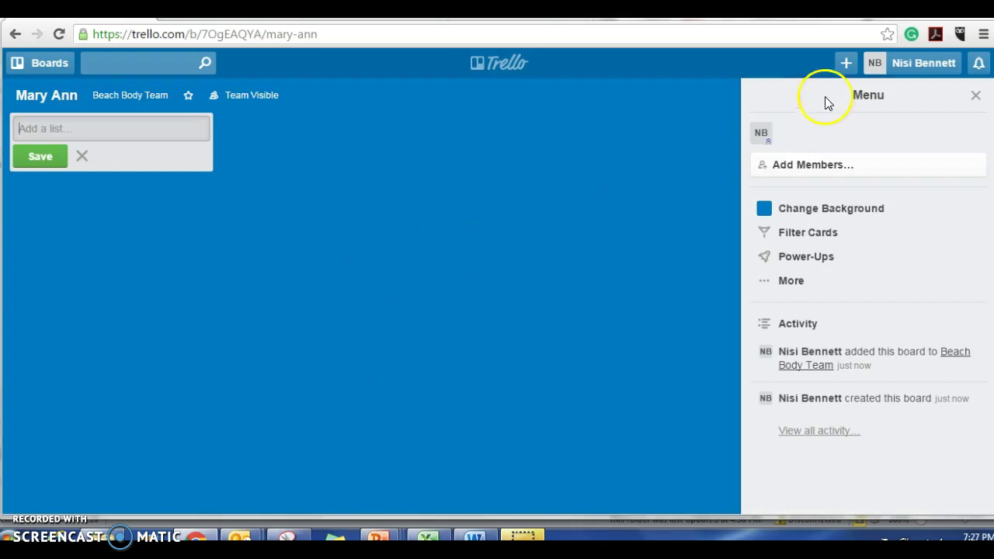
# Step: Create another board titled with a second team member's name and assign it to the Beach Body Team
pyautogui.click(845, 62)
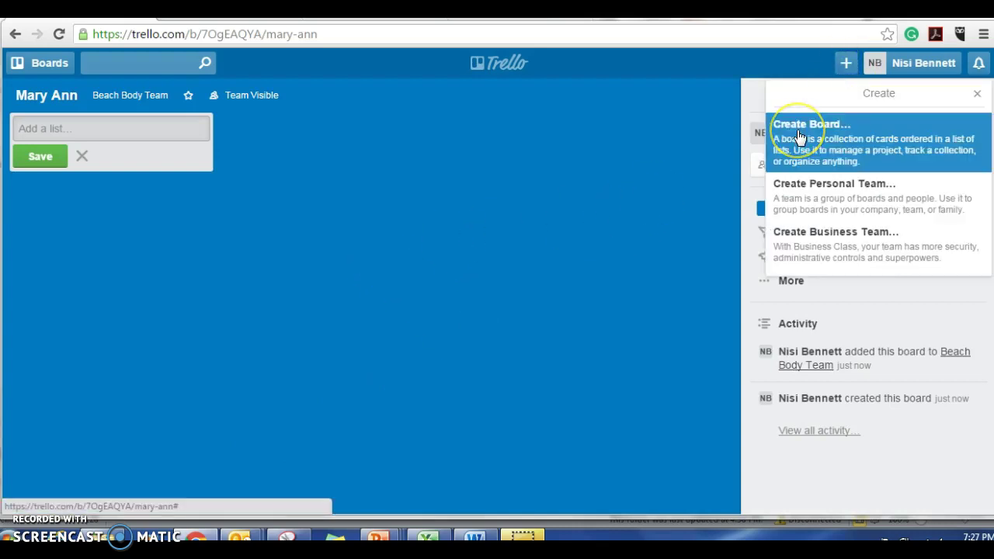
pyautogui.click(800, 132)
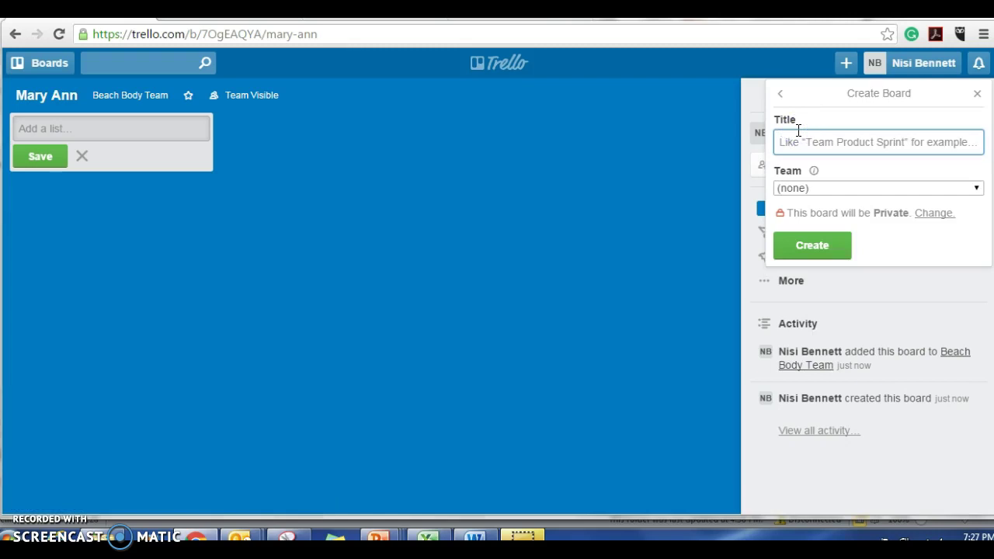
pyautogui.click(803, 144)
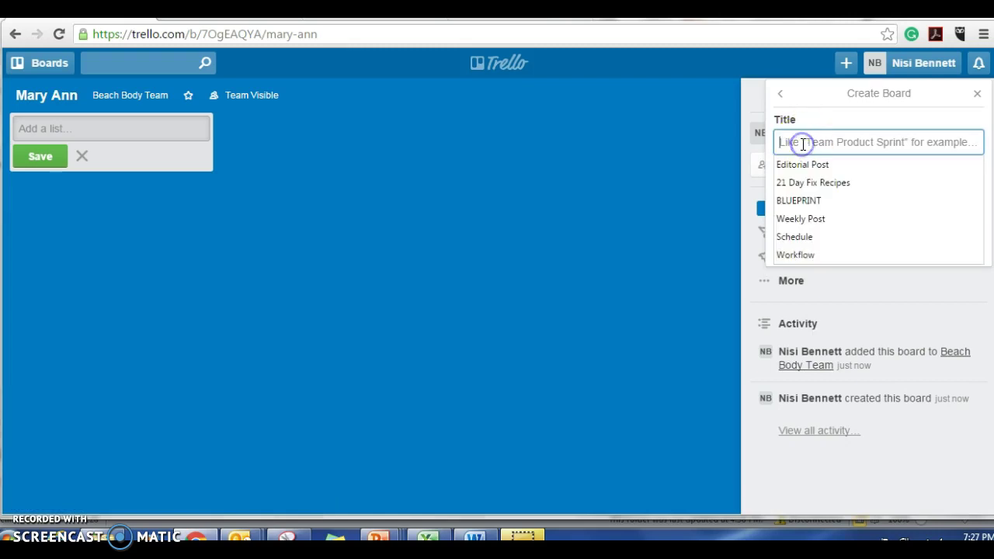
pyautogui.write('Jimmy')
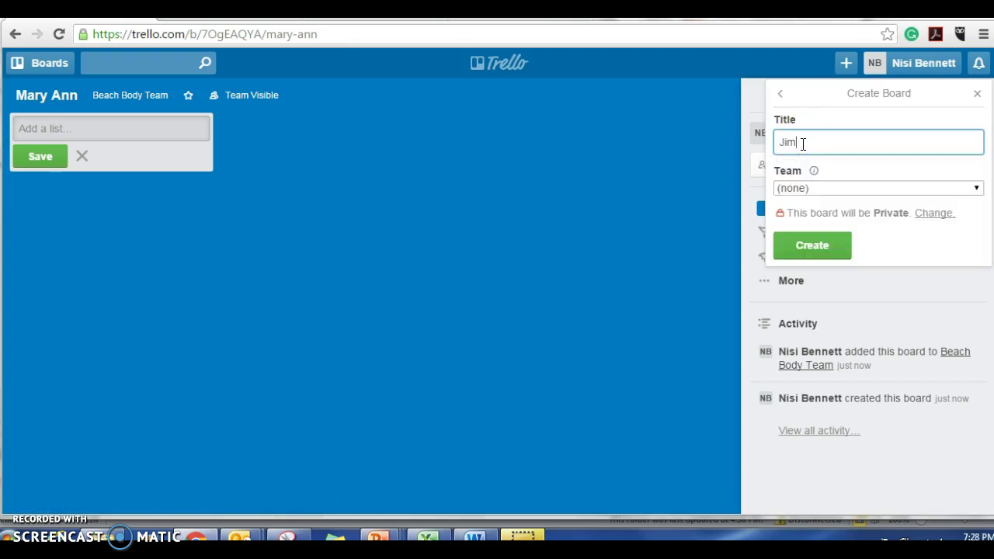
pyautogui.click(831, 191)
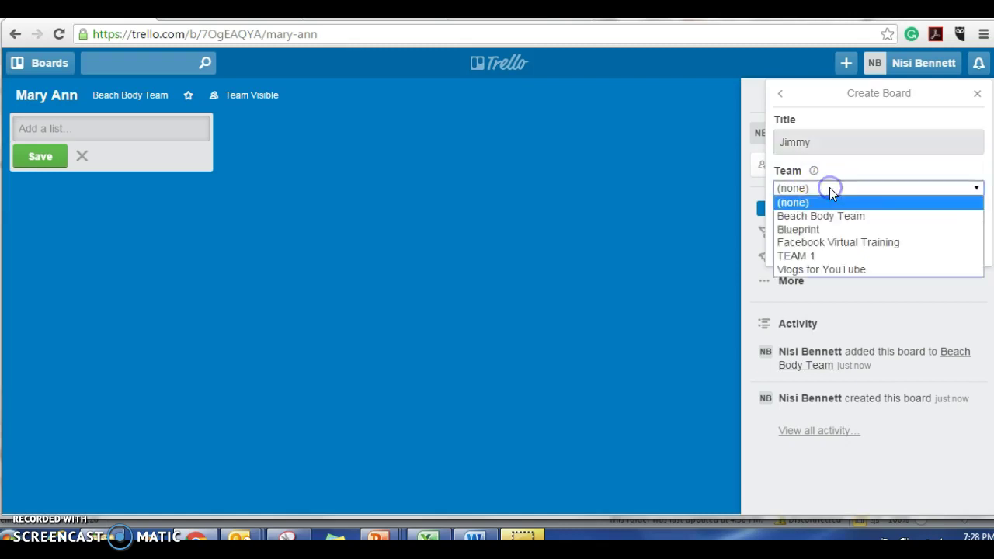
pyautogui.click(824, 214)
pyautogui.click(815, 249)
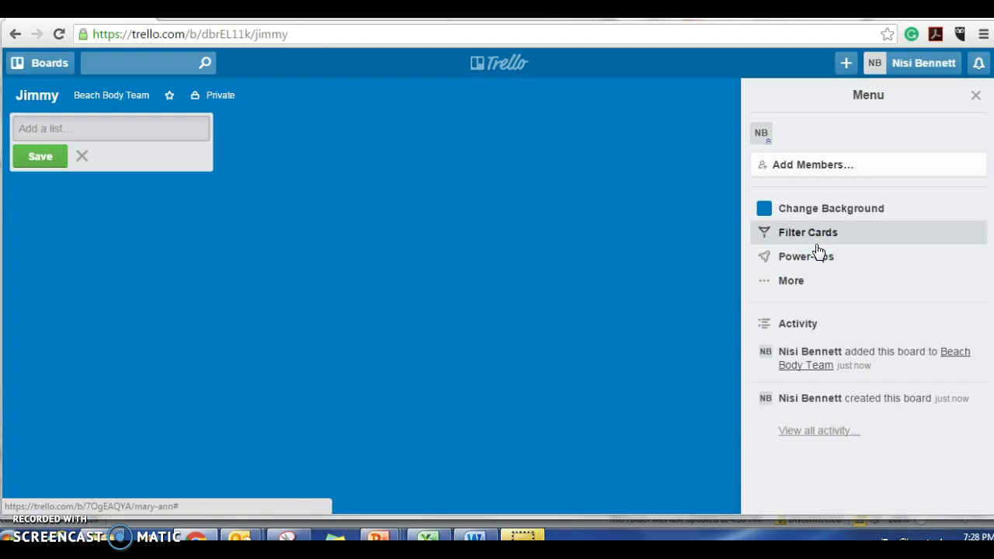
# Step: Go to the Beach Body Team's boards and open the second team member's board
pyautogui.click(482, 66)
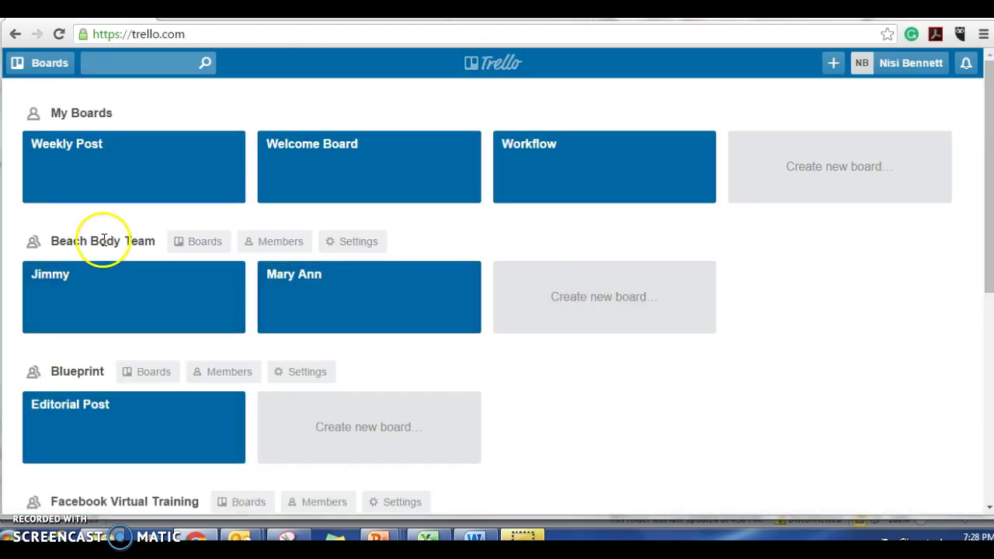
pyautogui.click(189, 243)
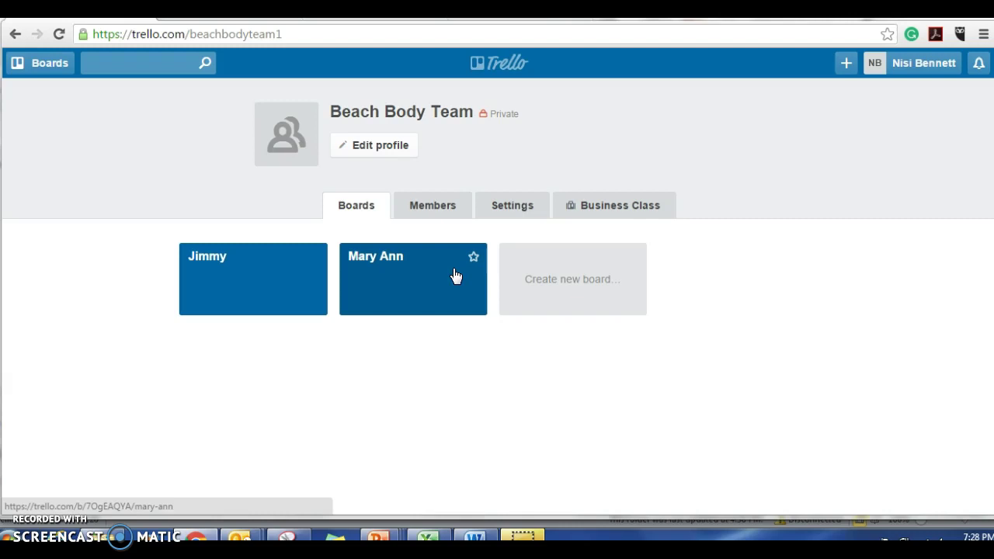
pyautogui.click(232, 279)
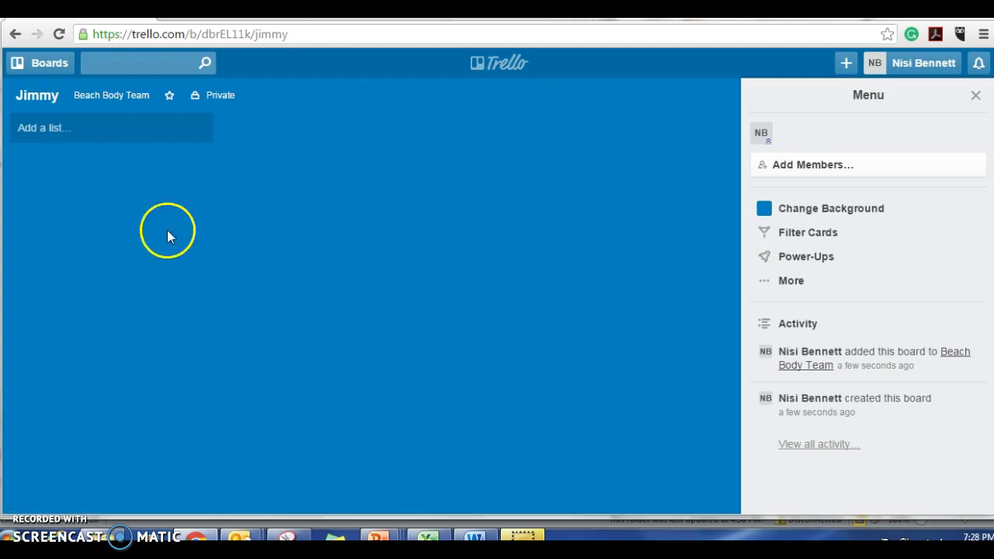
# Step: Add the lists "1:1 Calls", "Weekly Sales" and "Questions" to the second team member's board
pyautogui.click(104, 131)
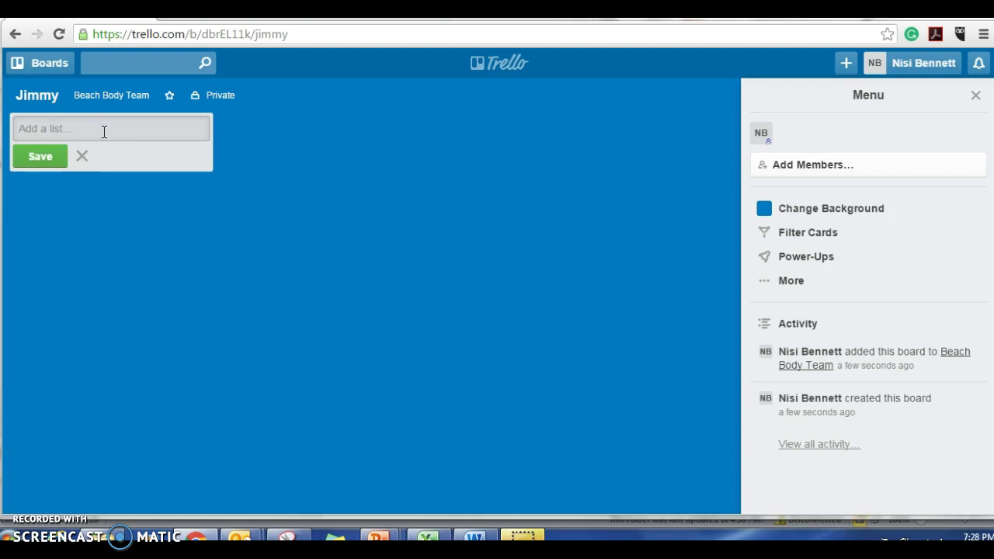
pyautogui.write('1:1 Calls')
pyautogui.click(39, 157)
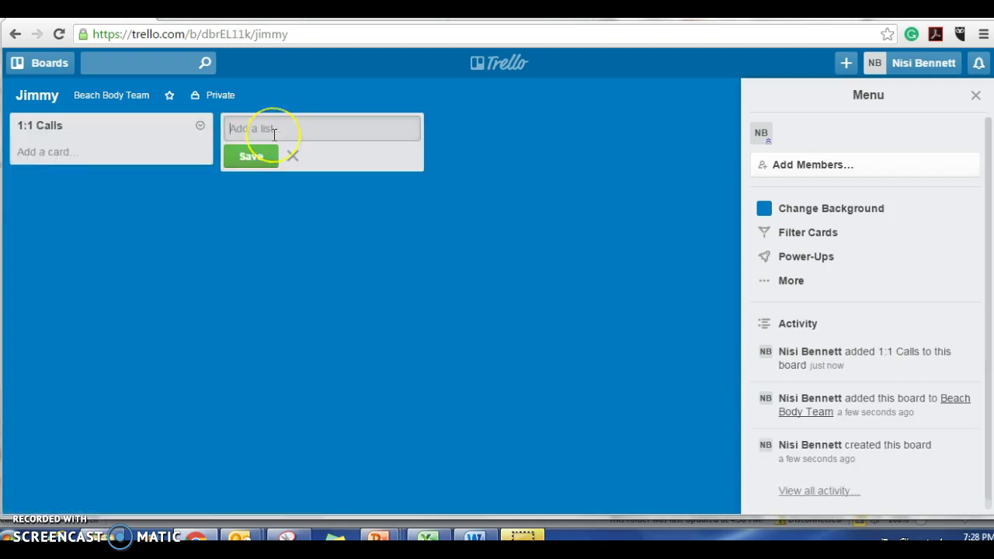
pyautogui.write('Sales')
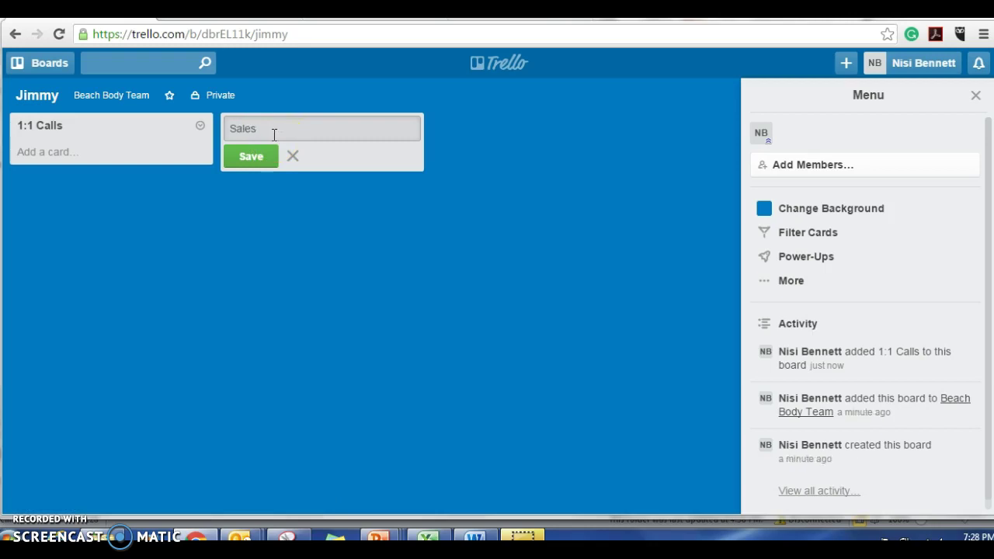
pyautogui.write('Weekly')
pyautogui.click(264, 153)
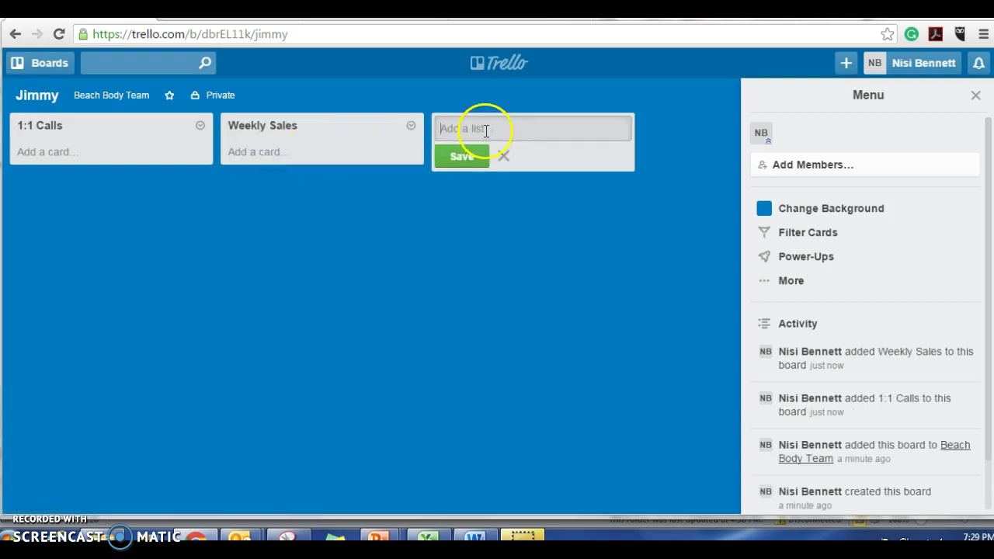
pyautogui.write('Questions')
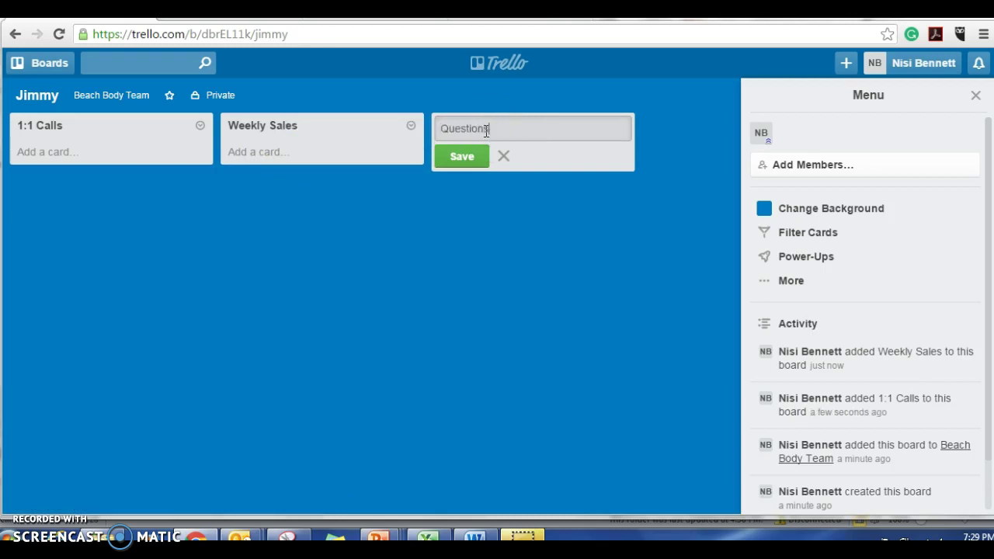
pyautogui.click(465, 158)
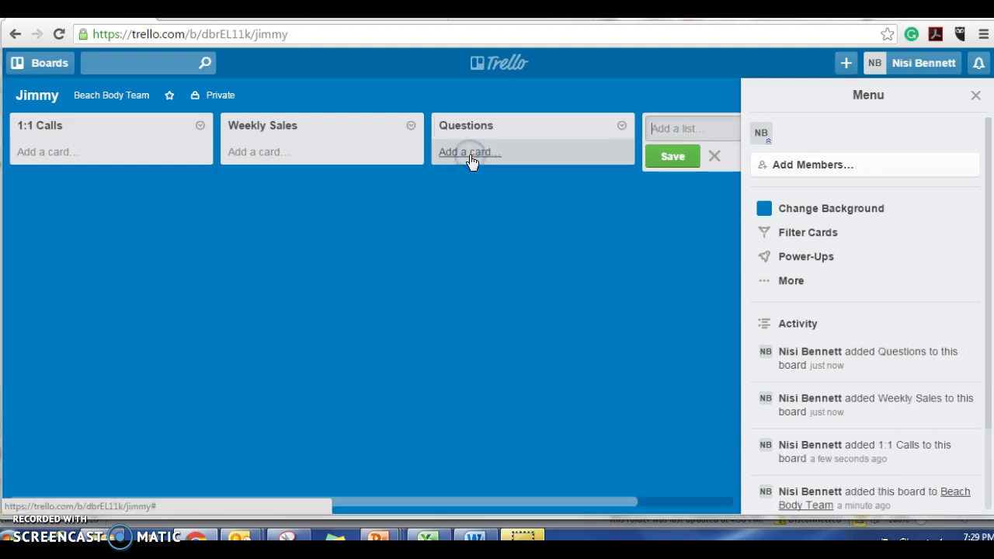
# Step: Add a "Growth Plan" list after the Questions list and hide the board's side menu
pyautogui.click(598, 198)
pyautogui.click(663, 130)
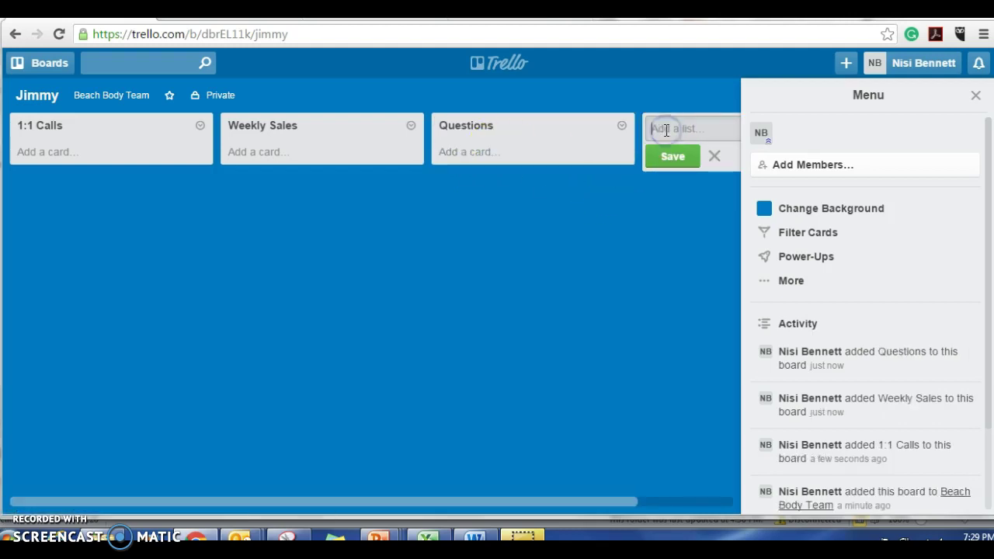
pyautogui.write('Grow')
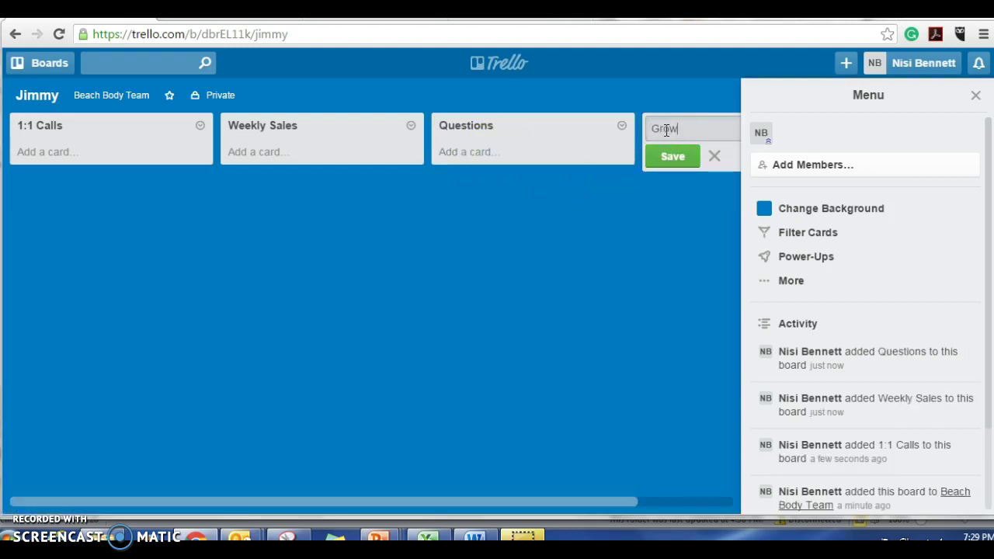
pyautogui.write('th Plan')
pyautogui.click(673, 158)
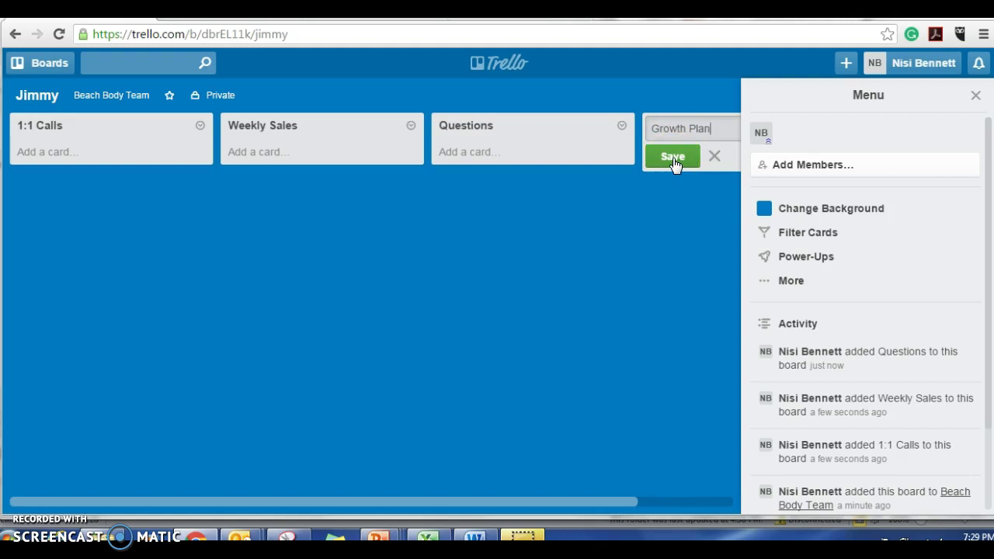
pyautogui.click(673, 157)
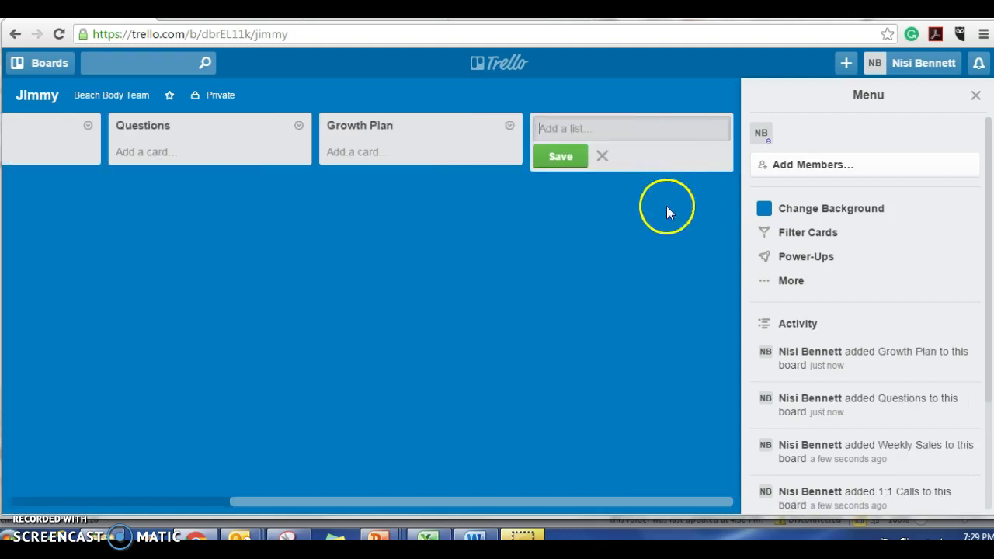
pyautogui.click(975, 95)
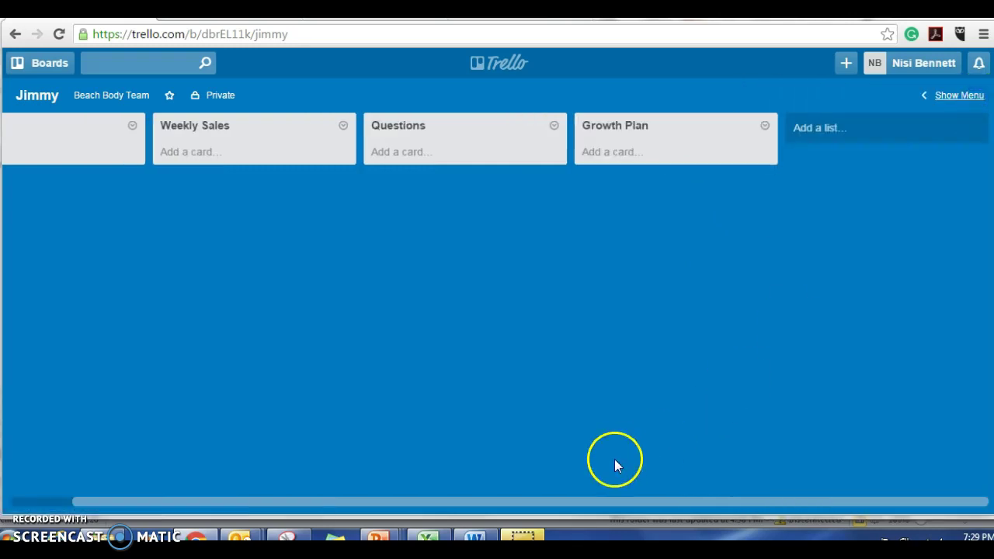
pyautogui.moveTo(488, 504); pyautogui.dragTo(320, 507)
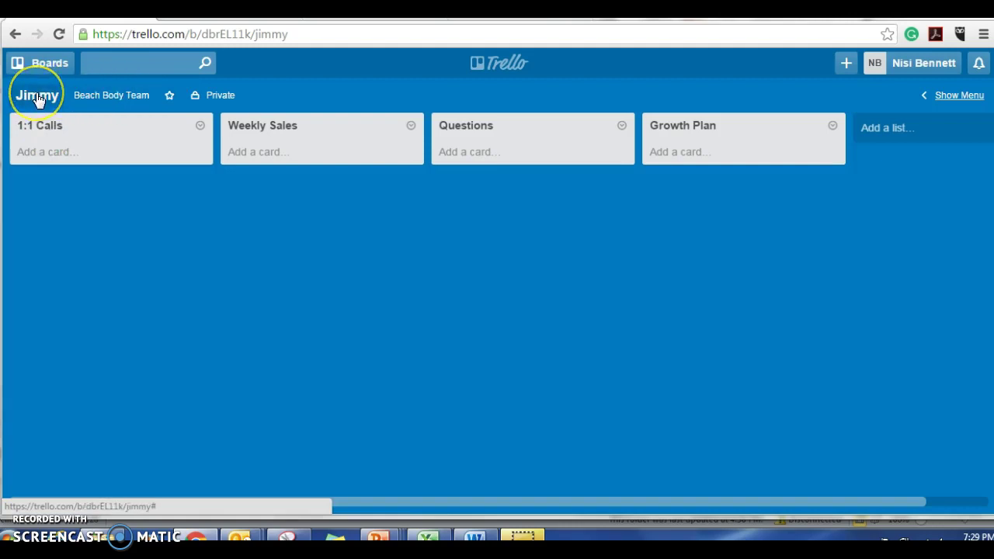
# Step: Add the cards "Oct 1", "Oct 15" and "Oct 30" to the 1:1 Calls list
pyautogui.click(34, 152)
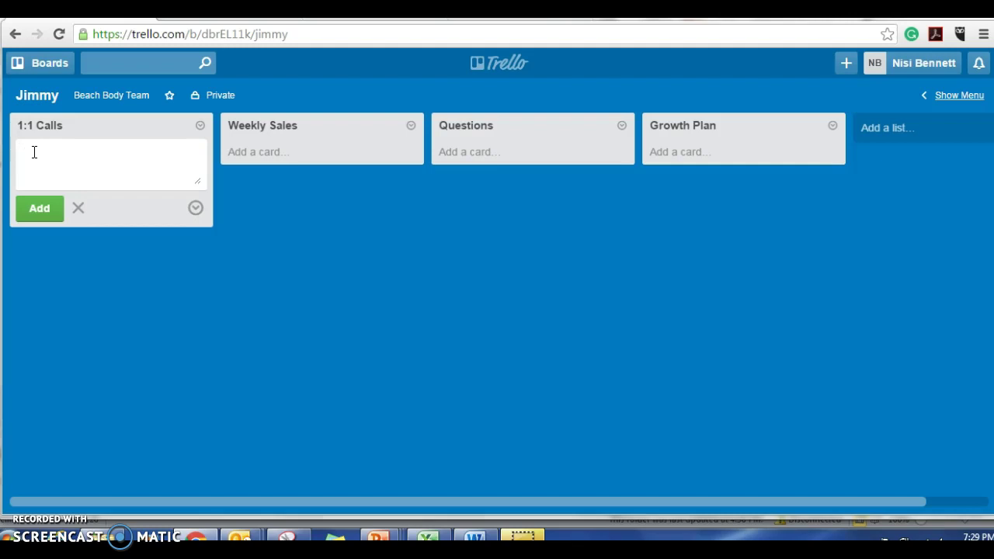
pyautogui.write('Oct 1')
pyautogui.press('Return')
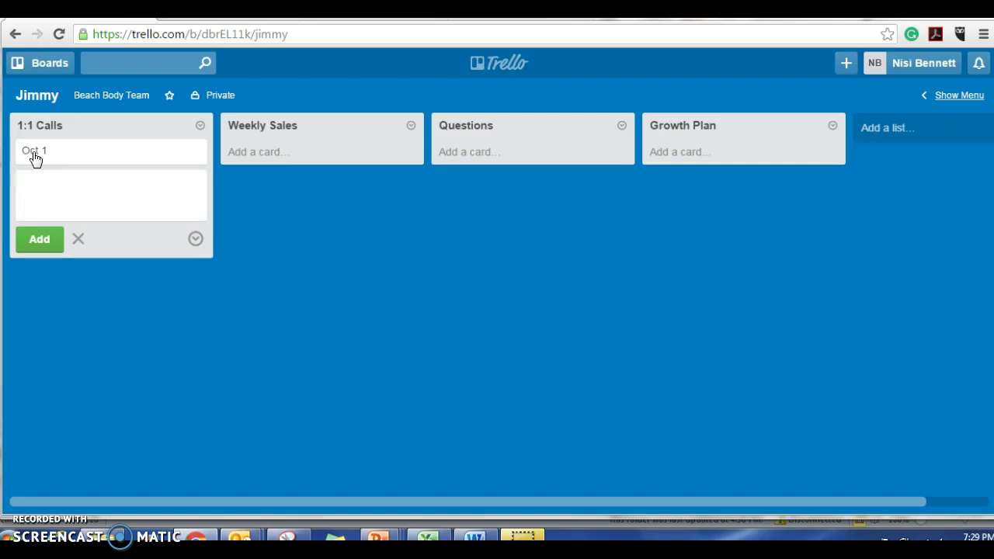
pyautogui.write('Oc')
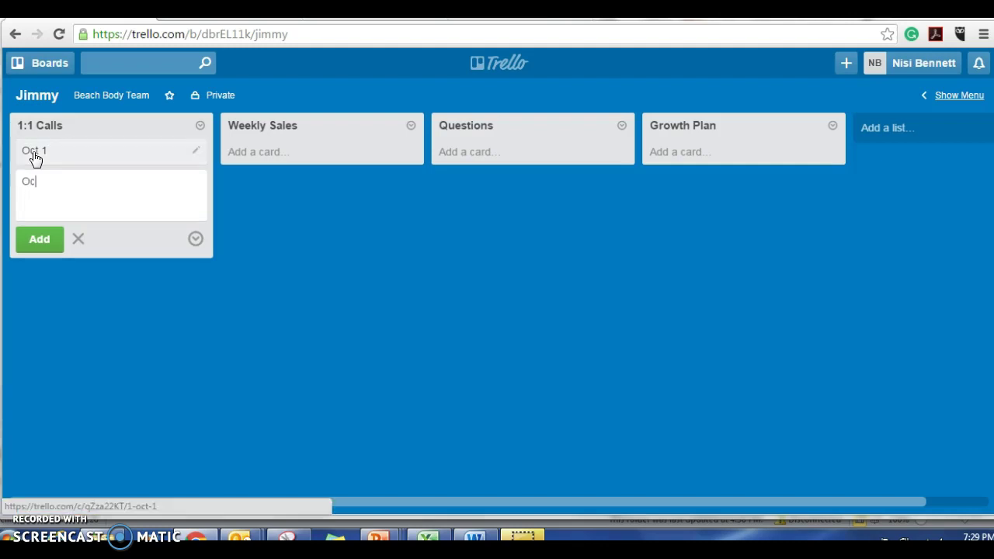
pyautogui.write('t 15')
pyautogui.press('Return')
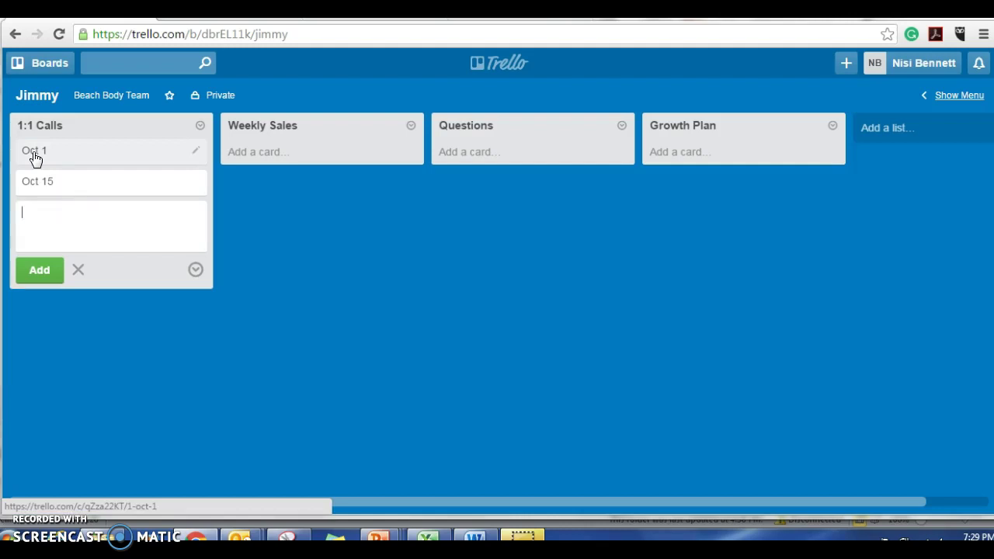
pyautogui.write('Oct 30')
pyautogui.press('Return')
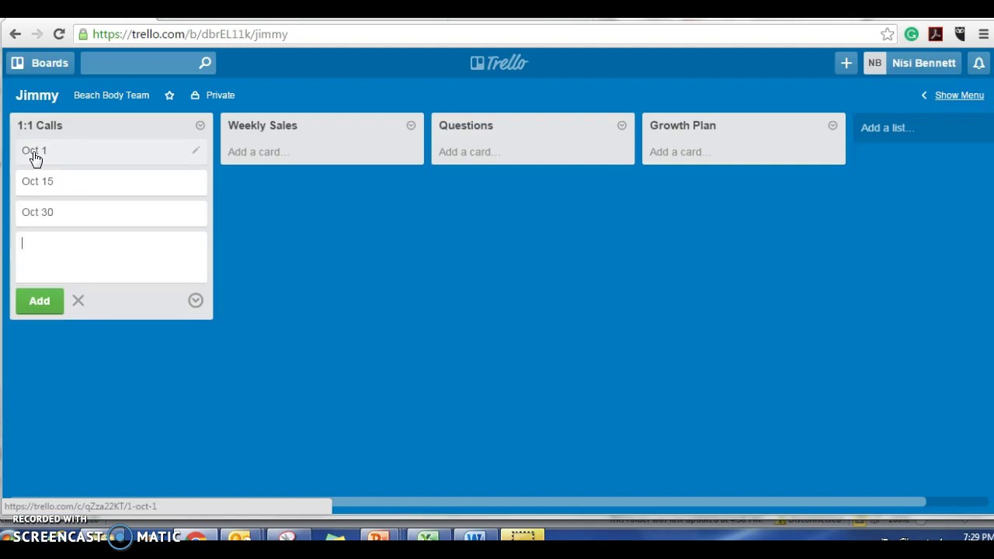
pyautogui.click(45, 239)
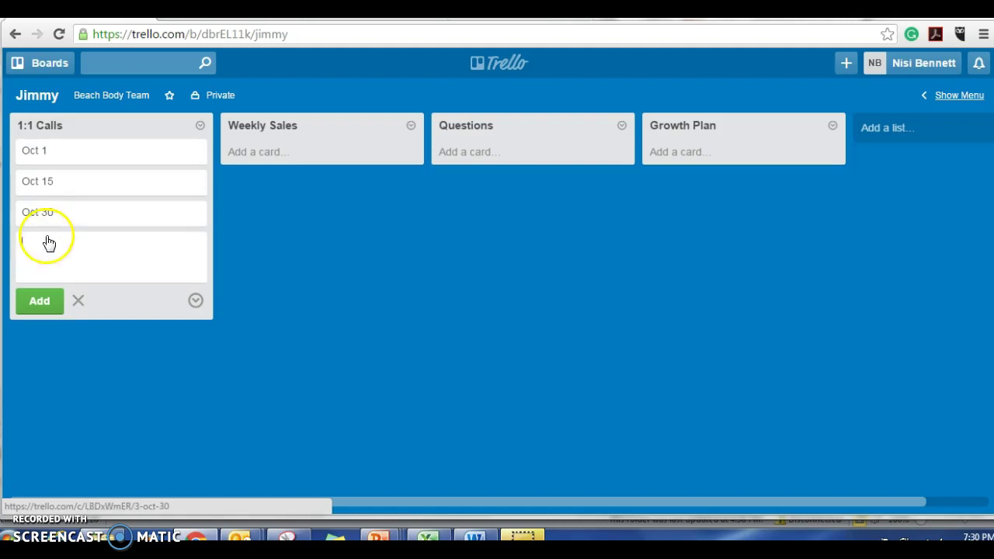
pyautogui.click(252, 152)
pyautogui.click(253, 155)
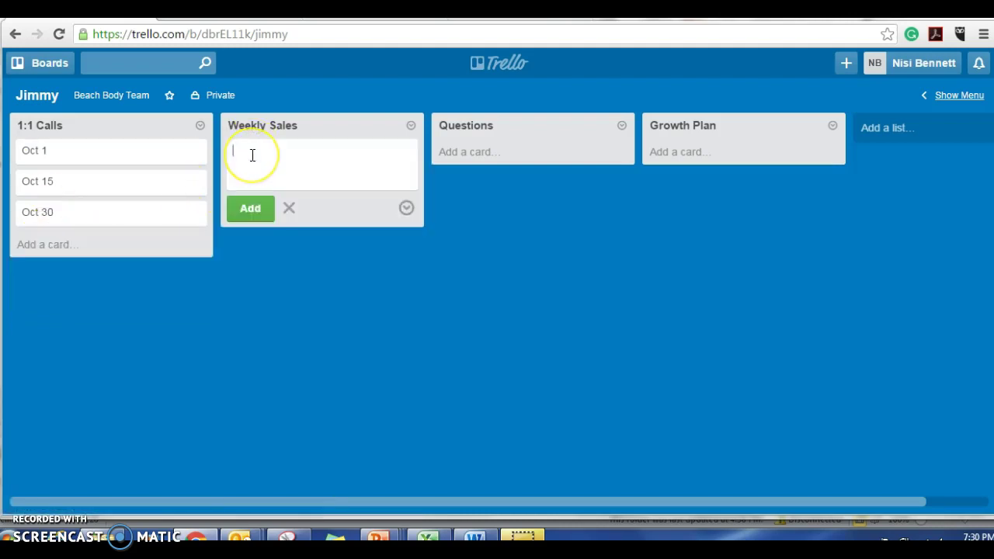
pyautogui.write('Oct 1')
pyautogui.click(269, 272)
pyautogui.click(276, 159)
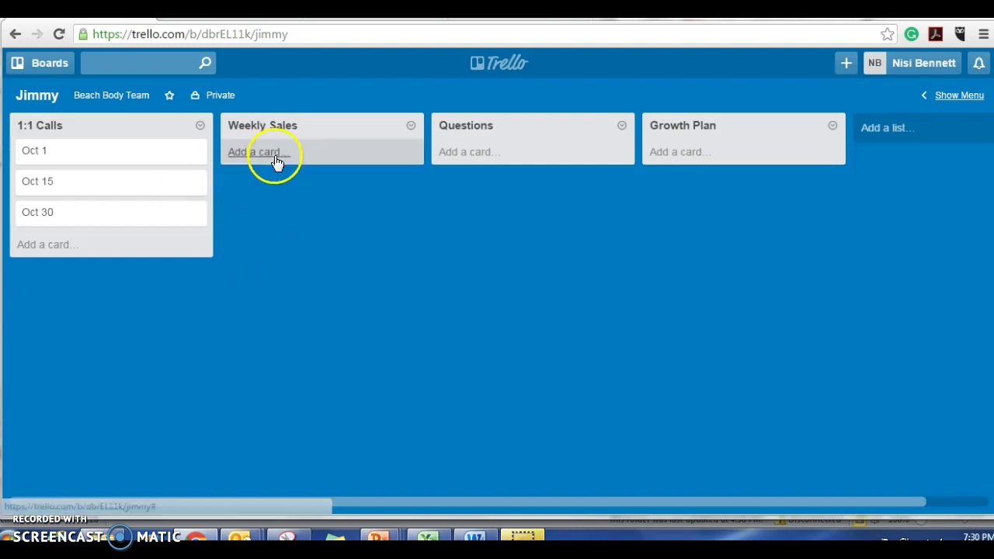
# Step: Copy the "Oct 1" card from 1:1 Calls to the Weekly Sales list and close the card
pyautogui.click(128, 158)
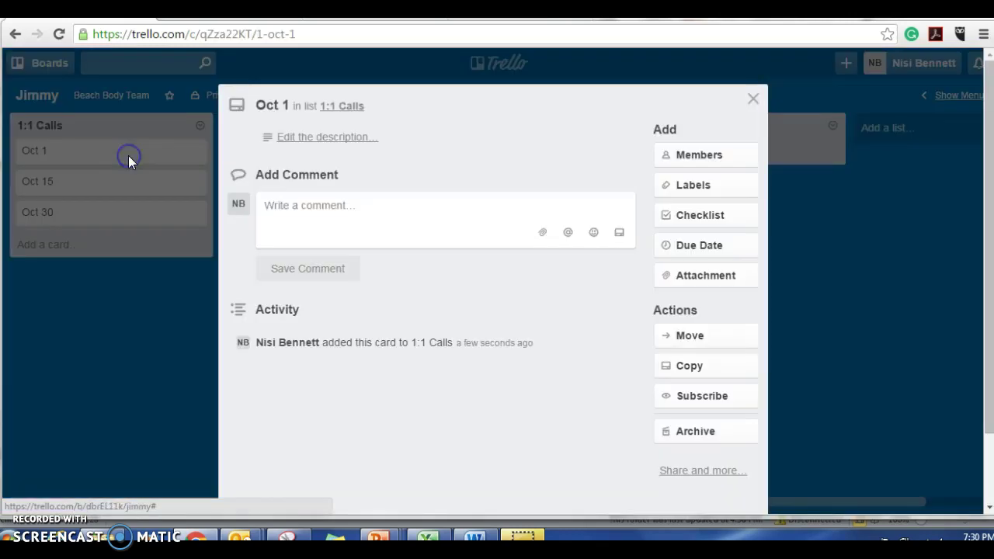
pyautogui.click(688, 368)
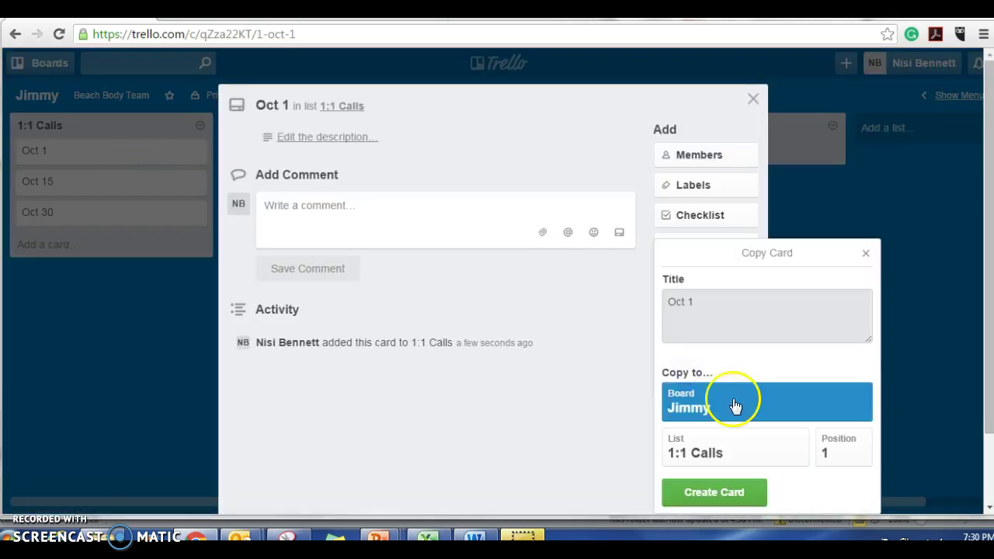
pyautogui.click(723, 451)
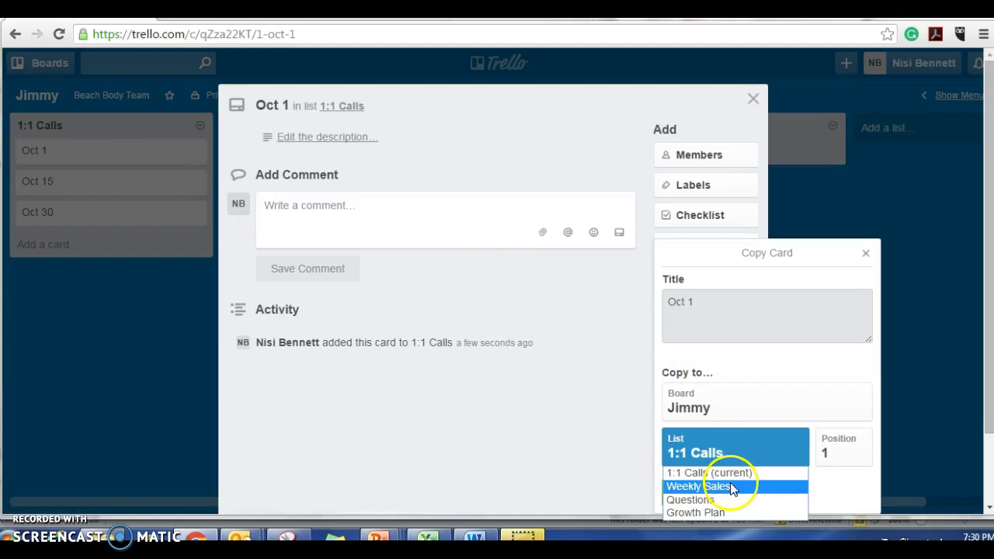
pyautogui.click(731, 486)
pyautogui.click(708, 503)
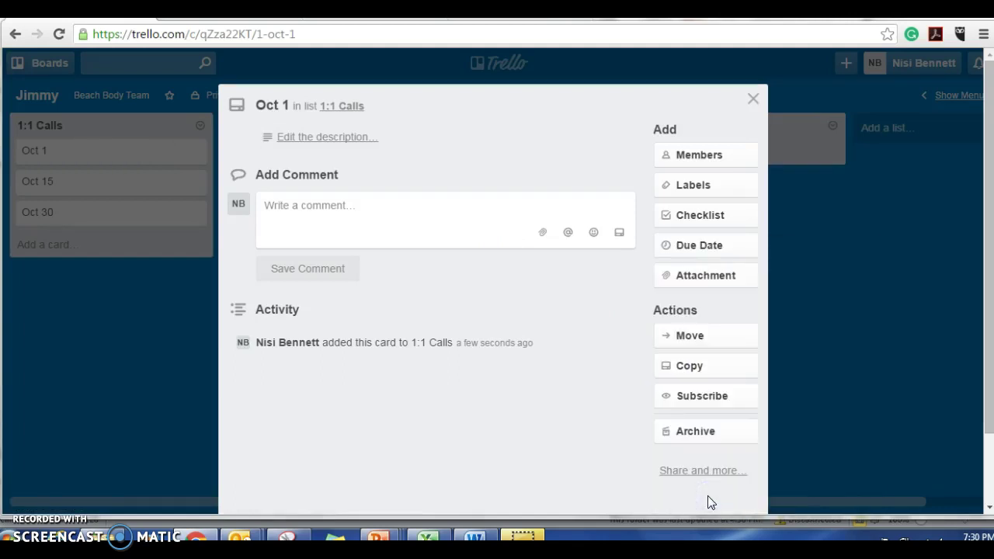
pyautogui.click(153, 364)
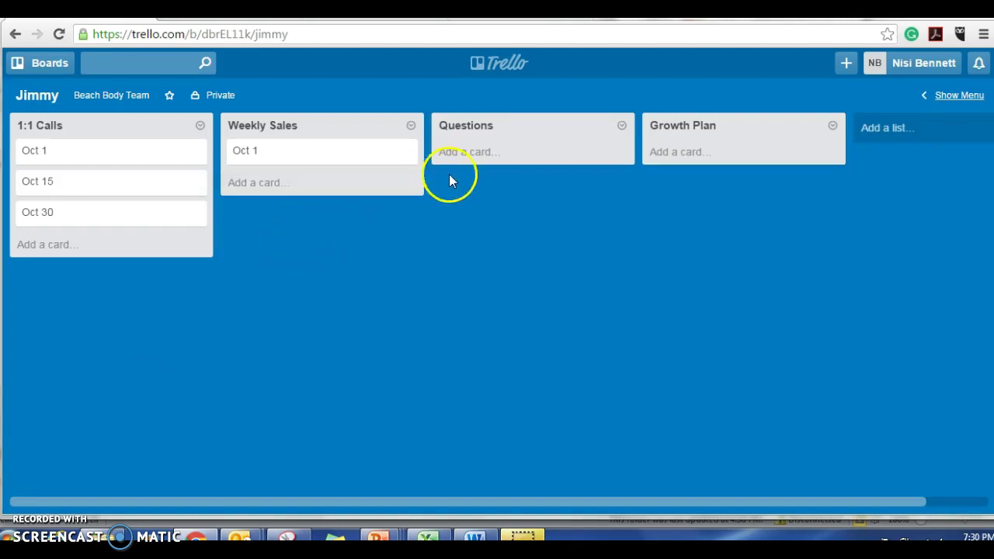
# Step: Add the cards "Product", "Back Office" and "Training" to the Questions list
pyautogui.click(481, 151)
pyautogui.write('ProductBack Office')
pyautogui.press('Return')
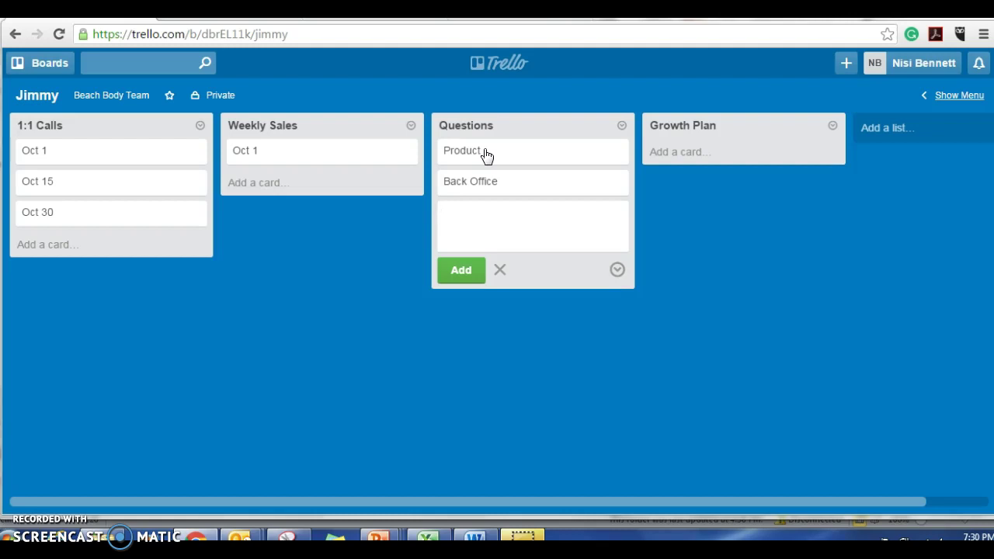
pyautogui.write('Training')
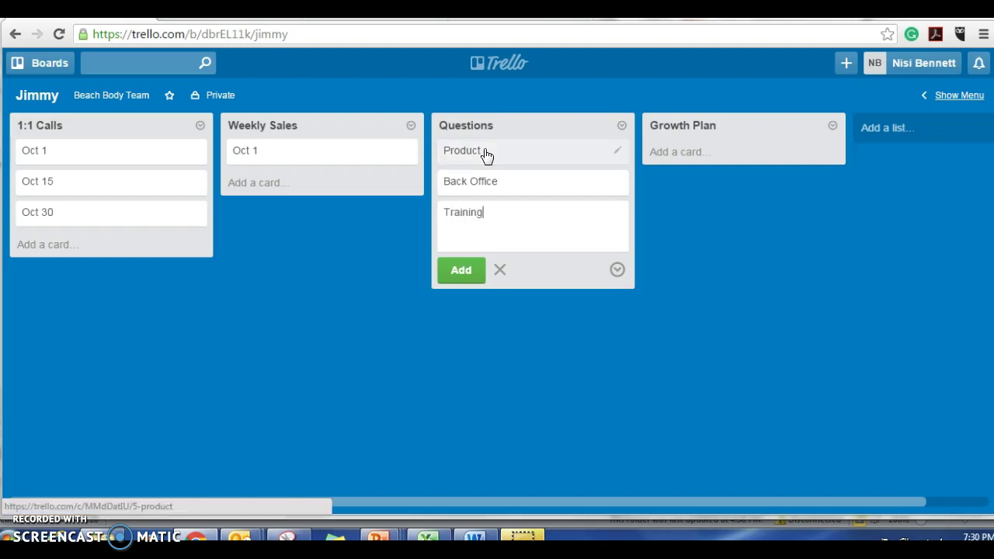
pyautogui.press('Return')
pyautogui.click(326, 316)
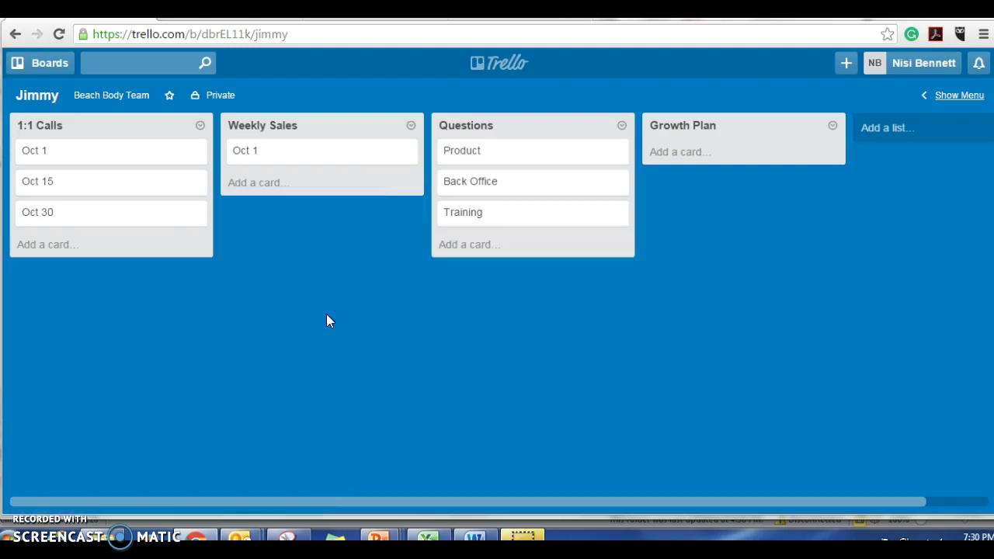
# Step: Give the Oct 1 card in 1:1 Calls the description "Package delivered Sept 5. Tried beach body on demand. Wife, 3 sons."
pyautogui.click(62, 149)
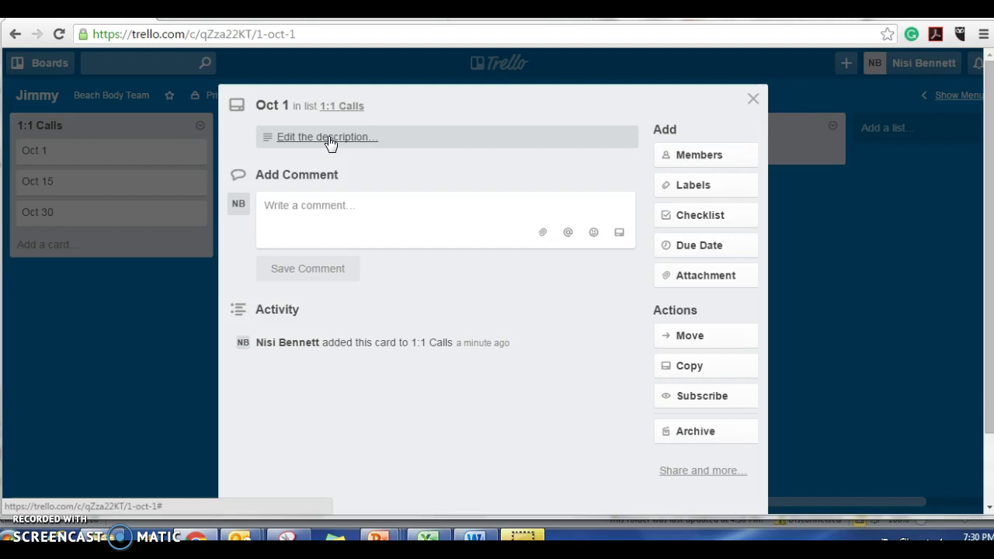
pyautogui.click(330, 140)
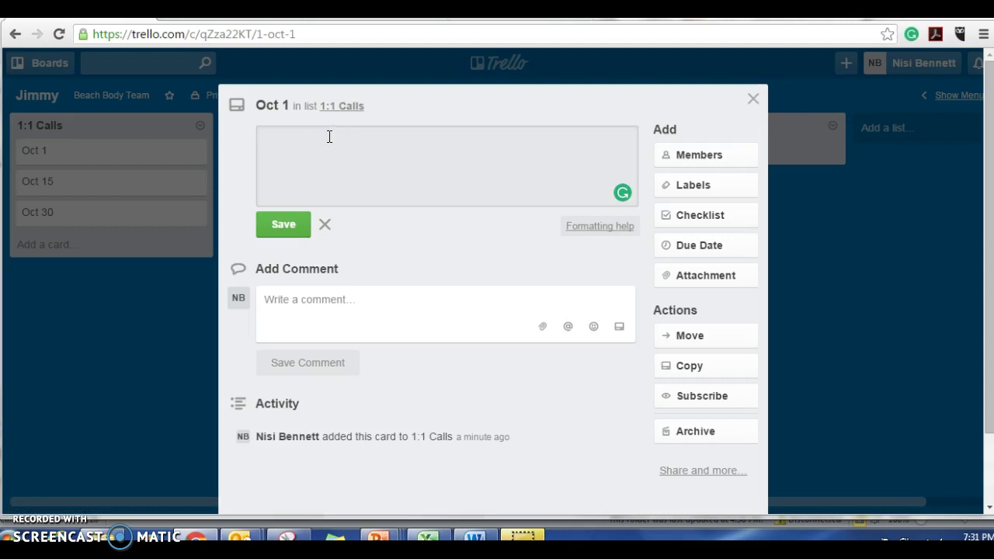
pyautogui.write('Package delivered ')
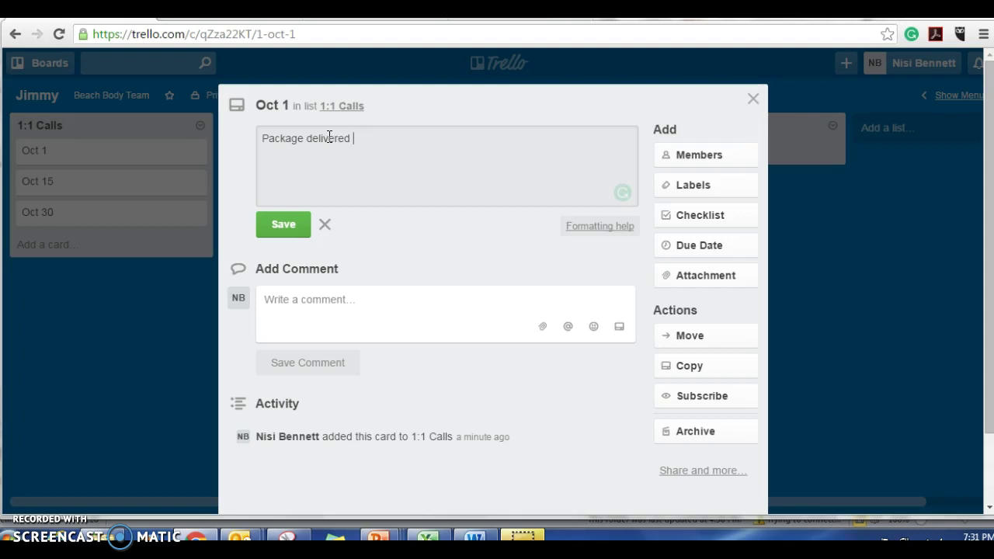
pyautogui.write('Sept 5.')
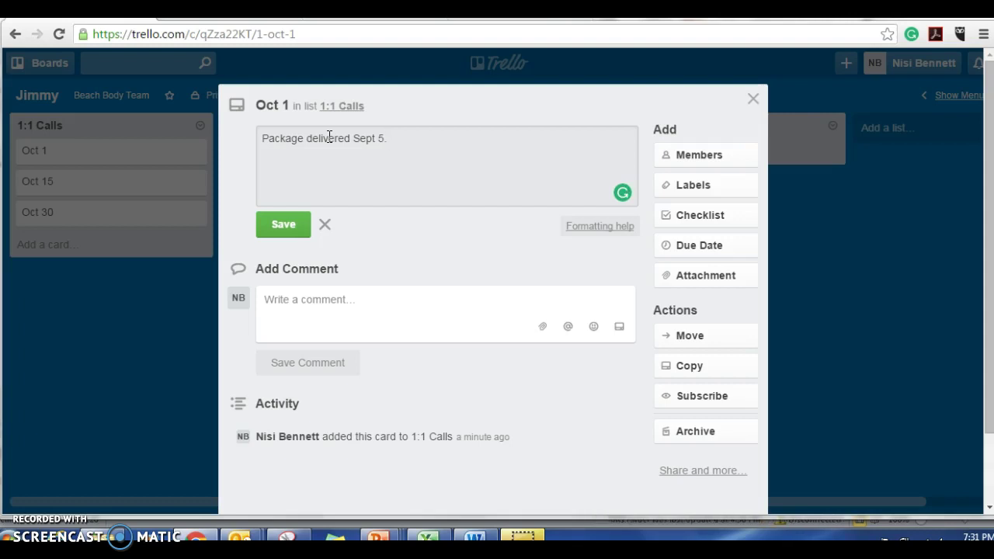
pyautogui.write(' Tried beach bod')
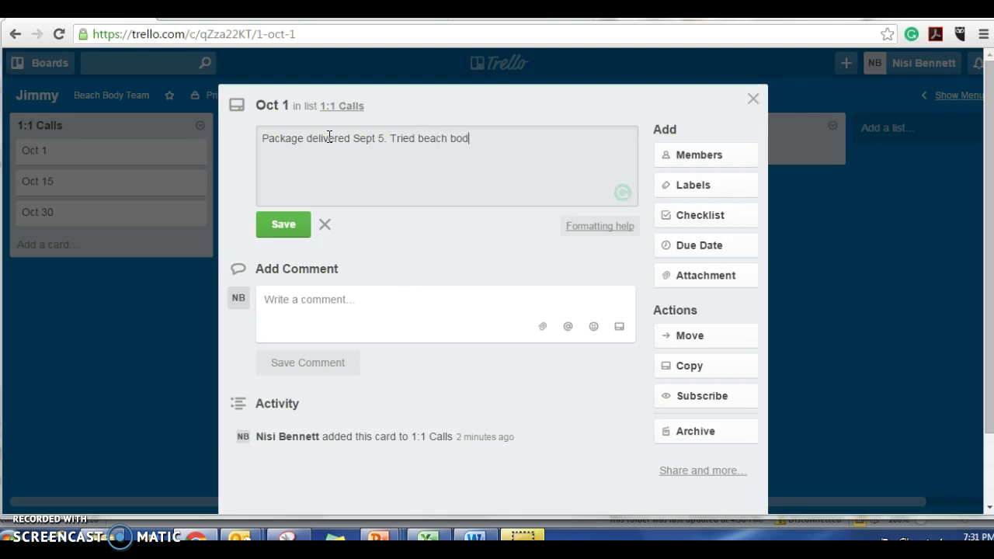
pyautogui.write('y on demand')
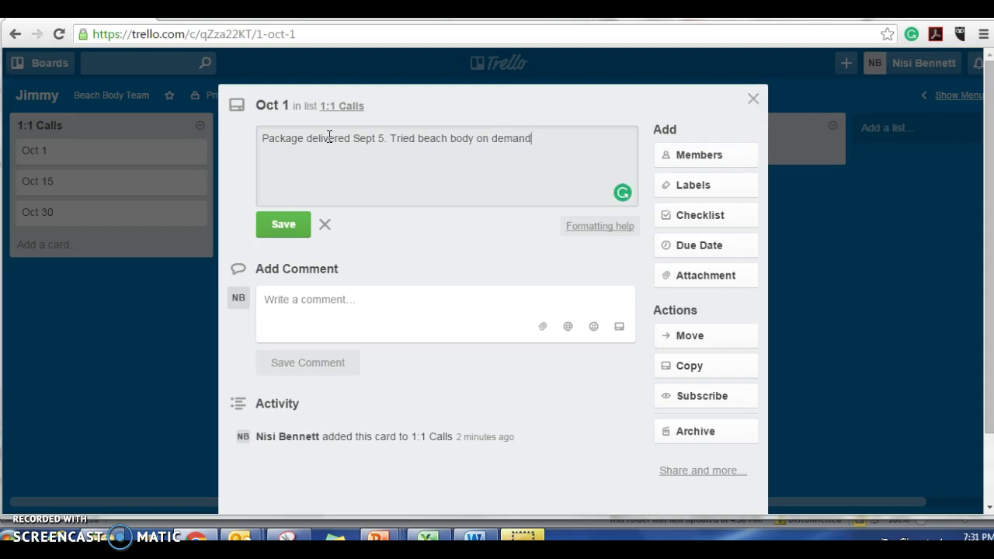
pyautogui.write('.')
pyautogui.write('Wife, 3 sons')
pyautogui.write('.')
pyautogui.click(283, 225)
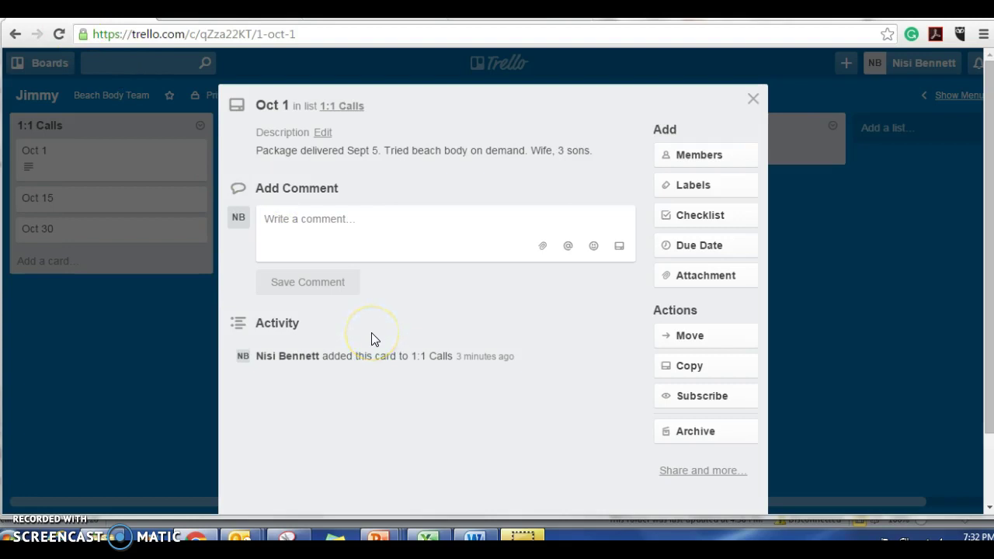
# Step: Add a checklist titled "First Week Questions" to the Oct 1 card with the item "Initial Goals"
pyautogui.click(683, 218)
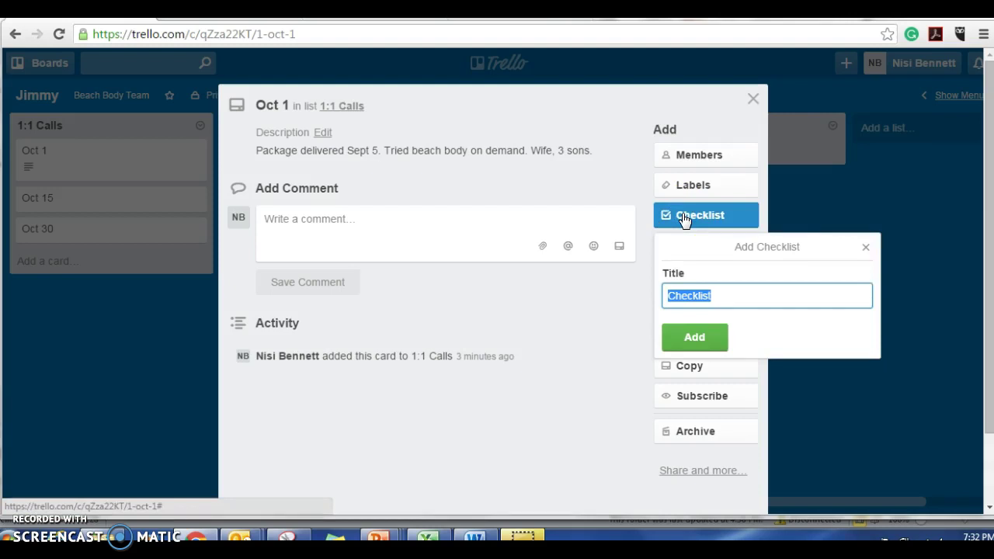
pyautogui.write('F')
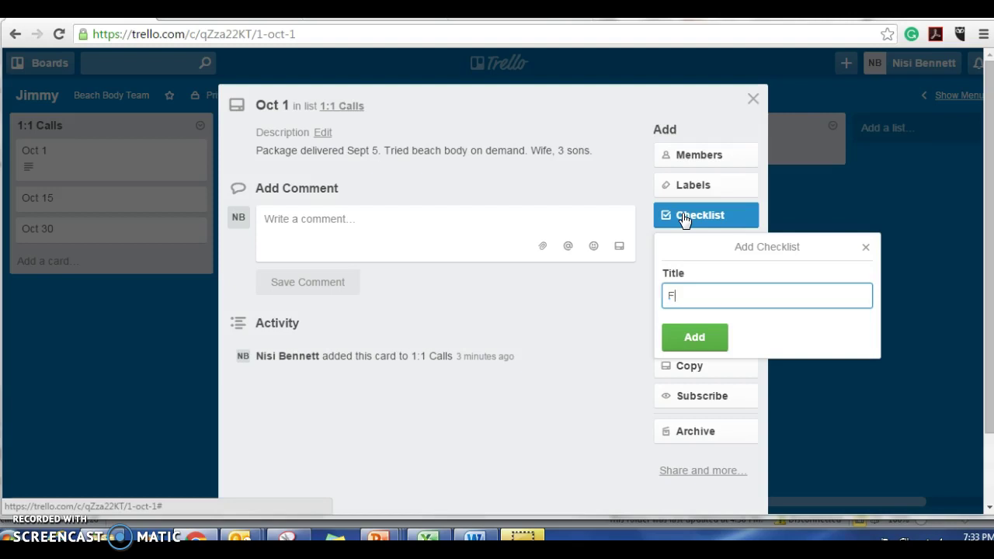
pyautogui.write('irst Week Questions')
pyautogui.click(690, 339)
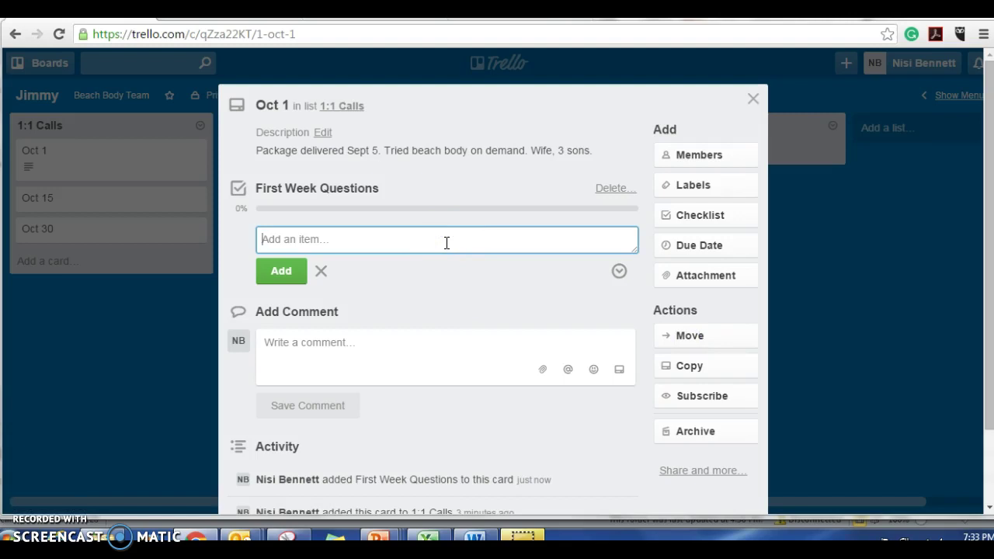
pyautogui.write('Inital Goals')
pyautogui.rightClick(278, 241)
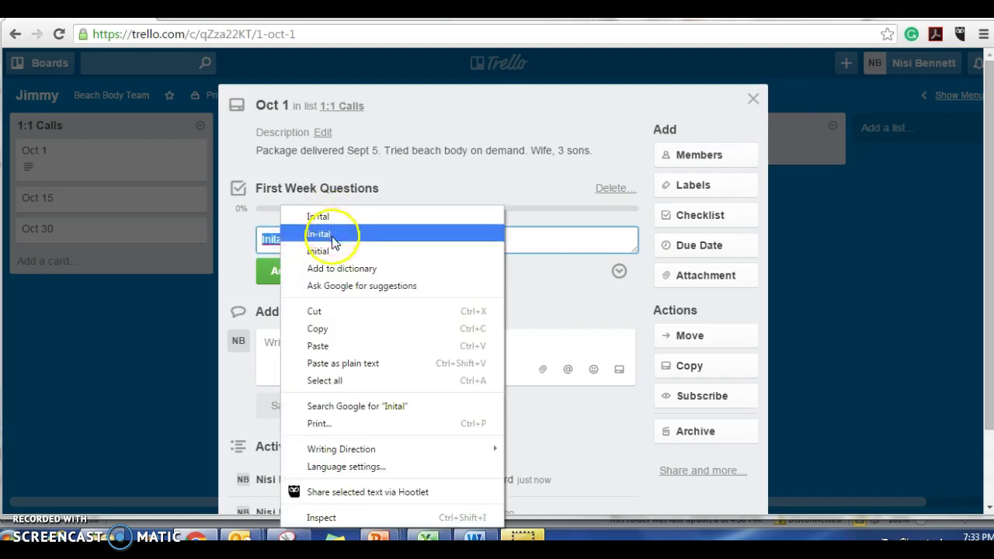
pyautogui.click(326, 251)
pyautogui.click(281, 275)
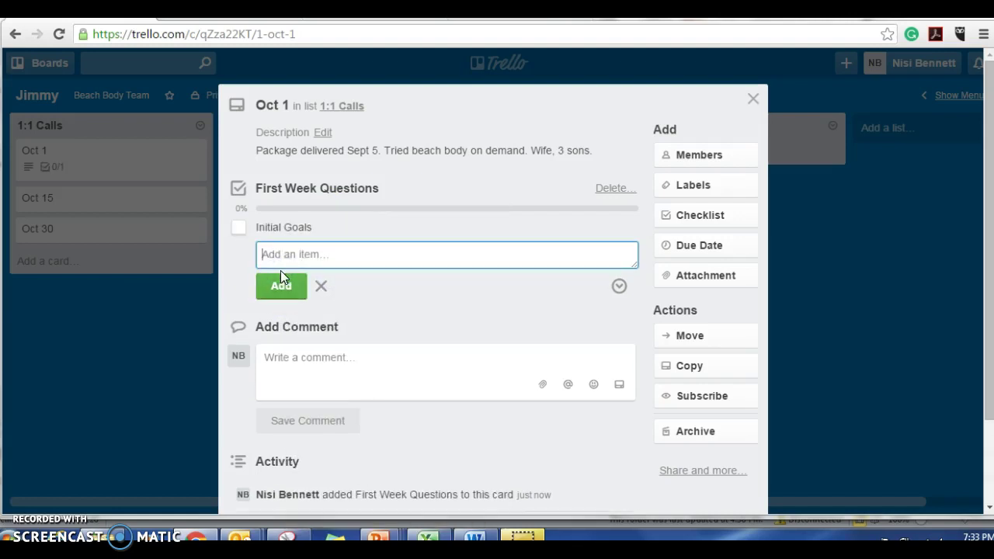
# Step: Add the items "6 month goals", "1 yr goals" and "5 year plan" to the First Week Questions checklist
pyautogui.write('6')
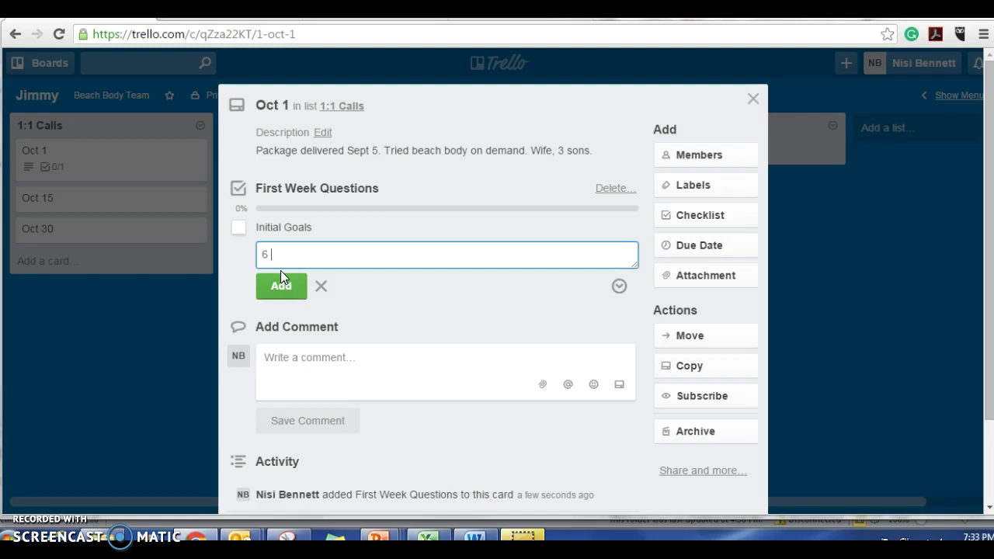
pyautogui.write(' month goals')
pyautogui.press('Return')
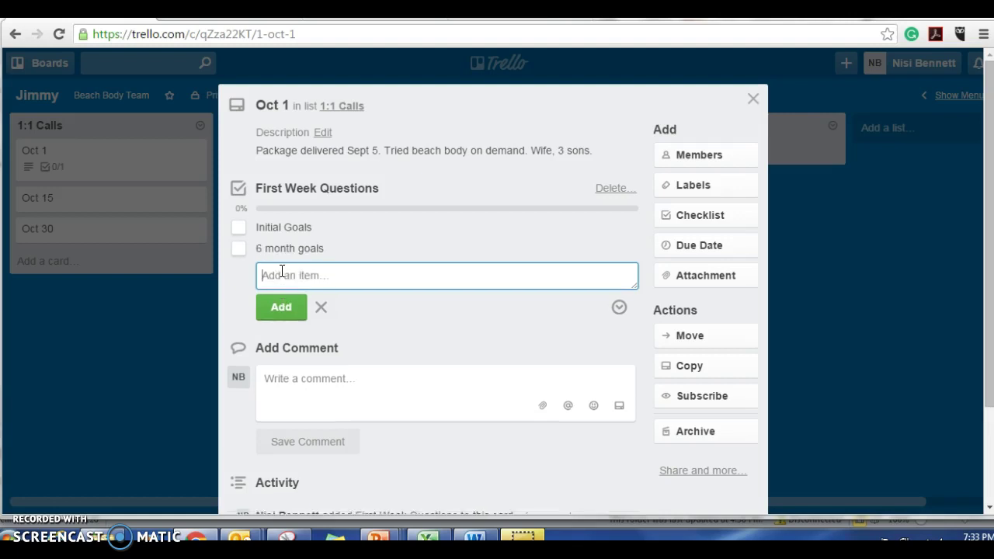
pyautogui.write('1 yr')
pyautogui.write(' gol')
pyautogui.write('als')
pyautogui.press('Return')
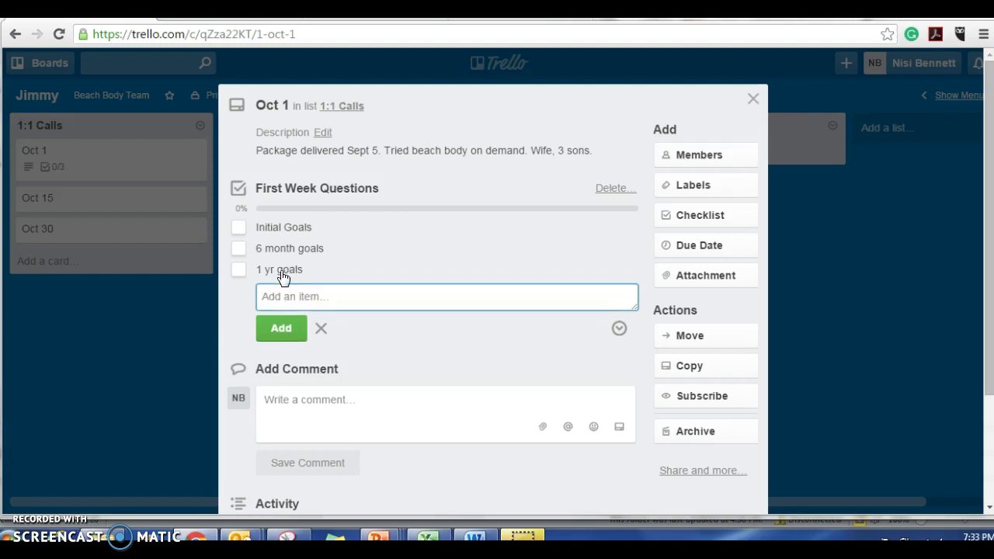
pyautogui.write('5 year plan')
pyautogui.click(275, 330)
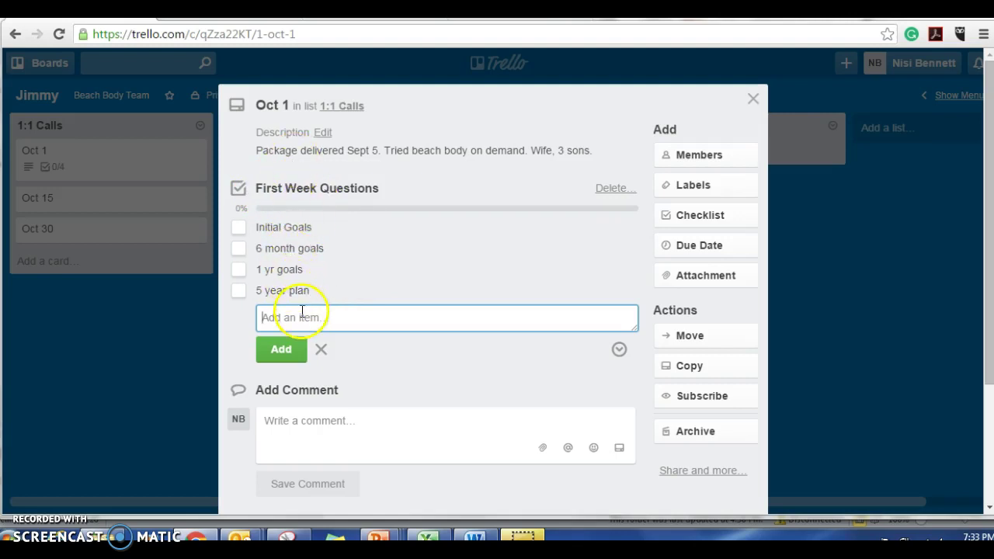
pyautogui.click(324, 422)
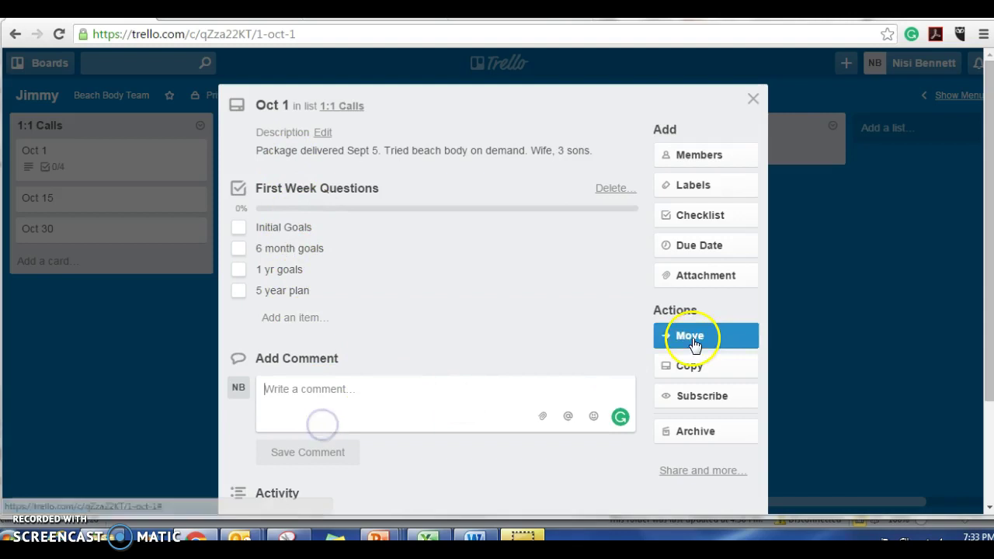
# Step: Add a second checklist titled "Homework" to the card with the item "Build back office website"
pyautogui.click(703, 218)
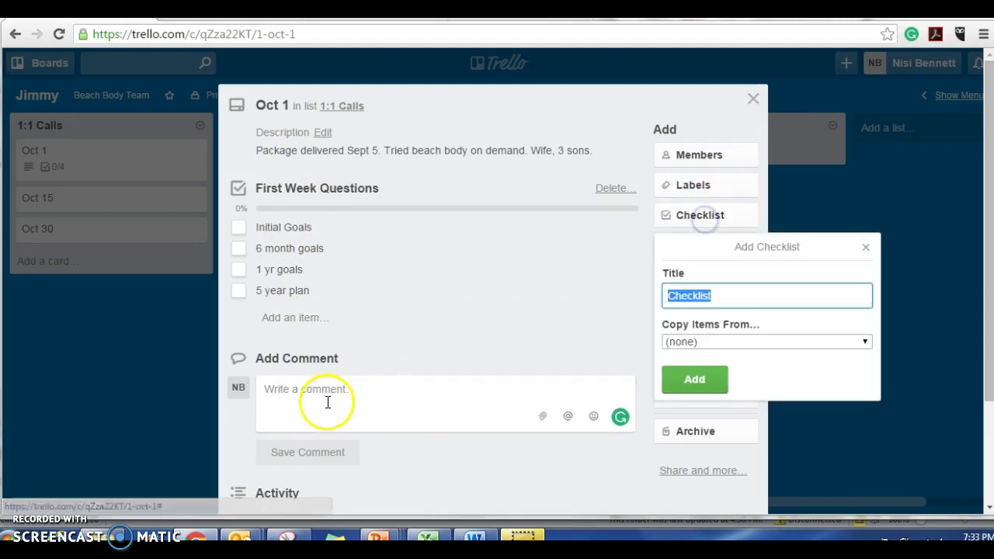
pyautogui.write('Home')
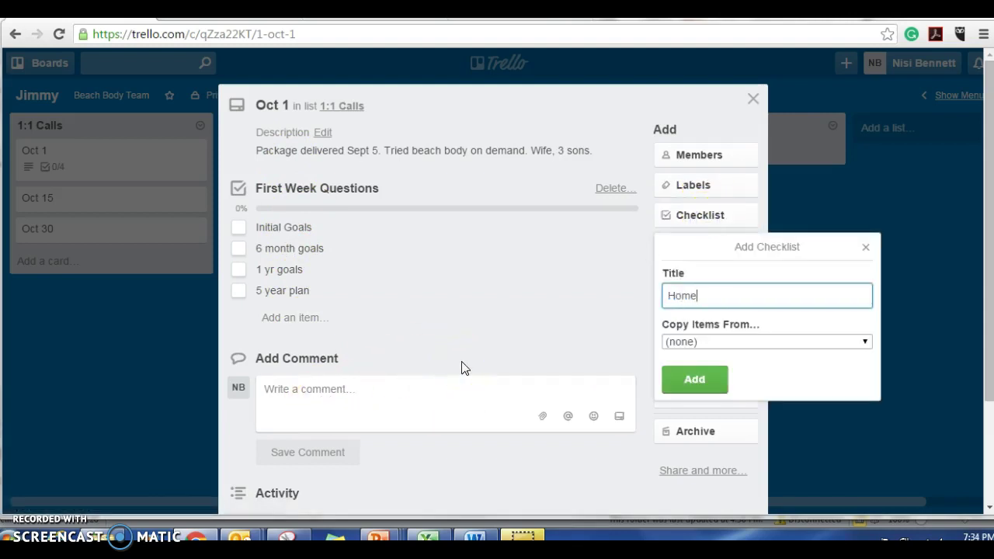
pyautogui.write('work')
pyautogui.click(696, 380)
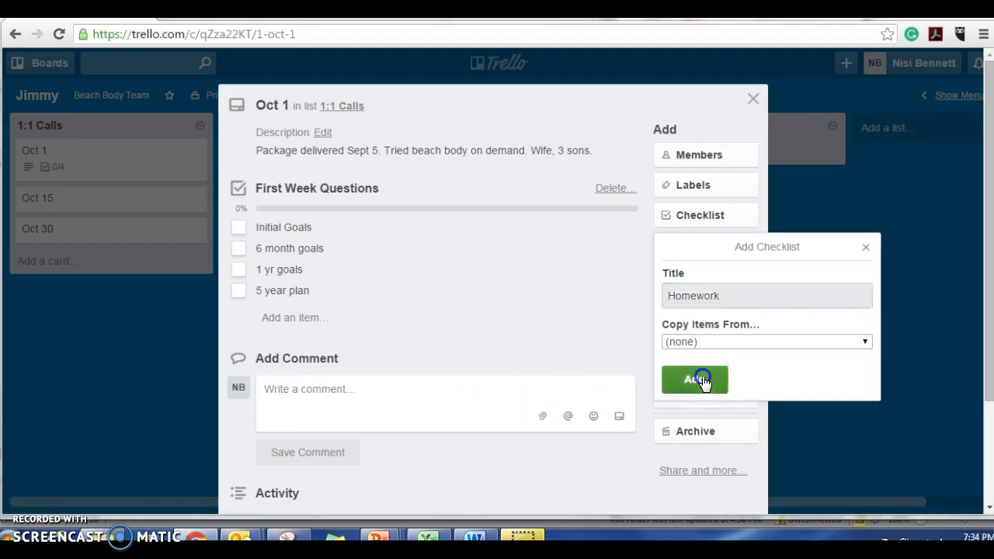
pyautogui.click(369, 407)
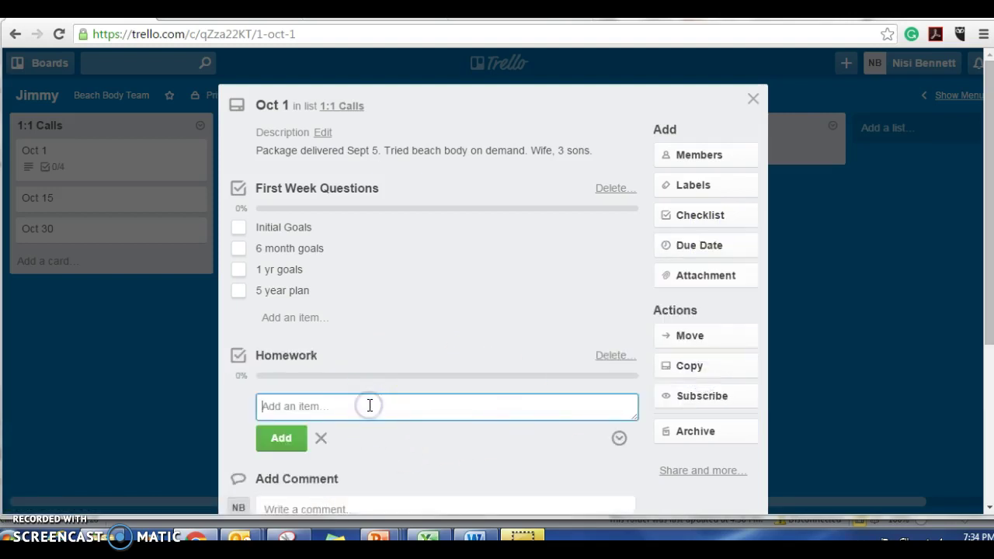
pyautogui.write('Build back office website')
pyautogui.click(296, 448)
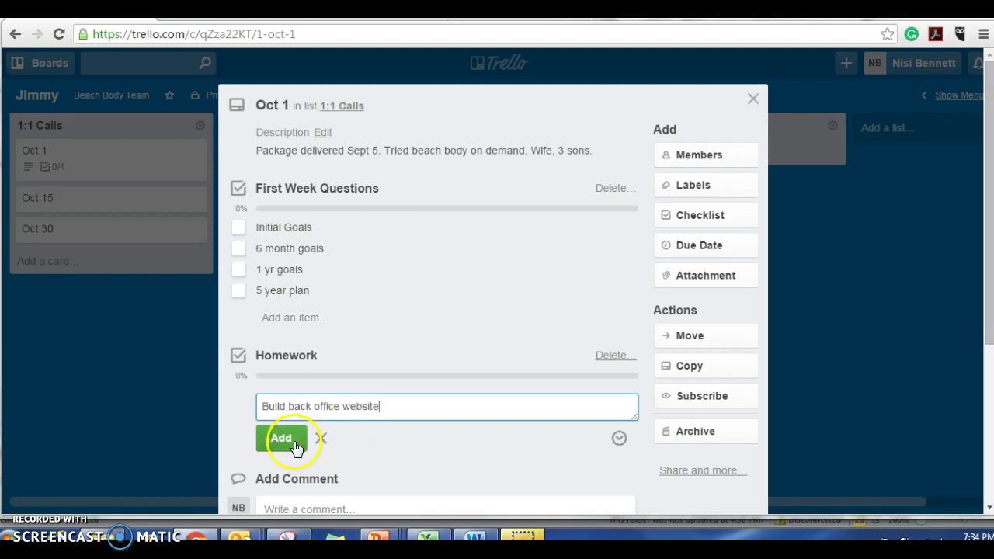
pyautogui.click(281, 437)
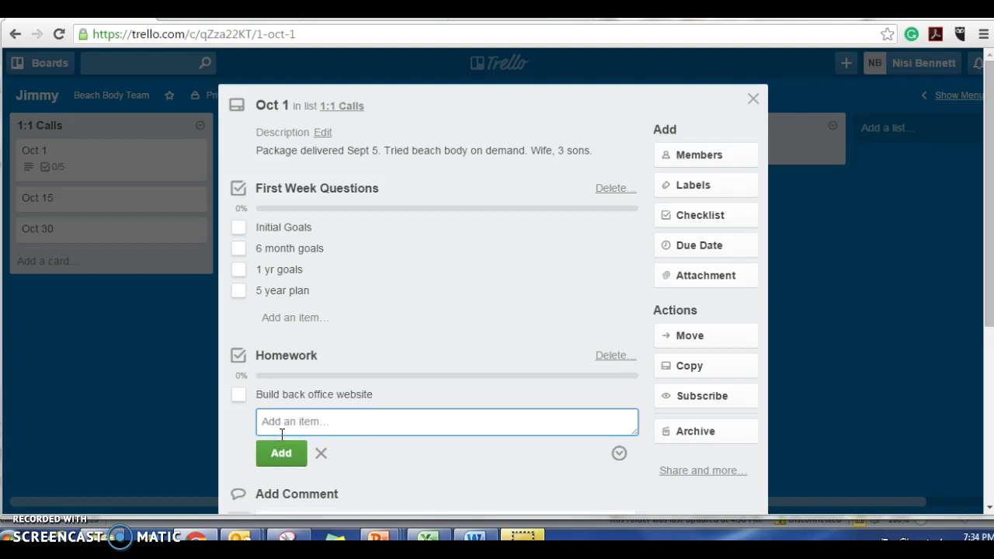
# Step: Add the item "watch training video #1" to the Homework checklist, correcting the misspelled word before adding it
pyautogui.write('watch traning video #1')
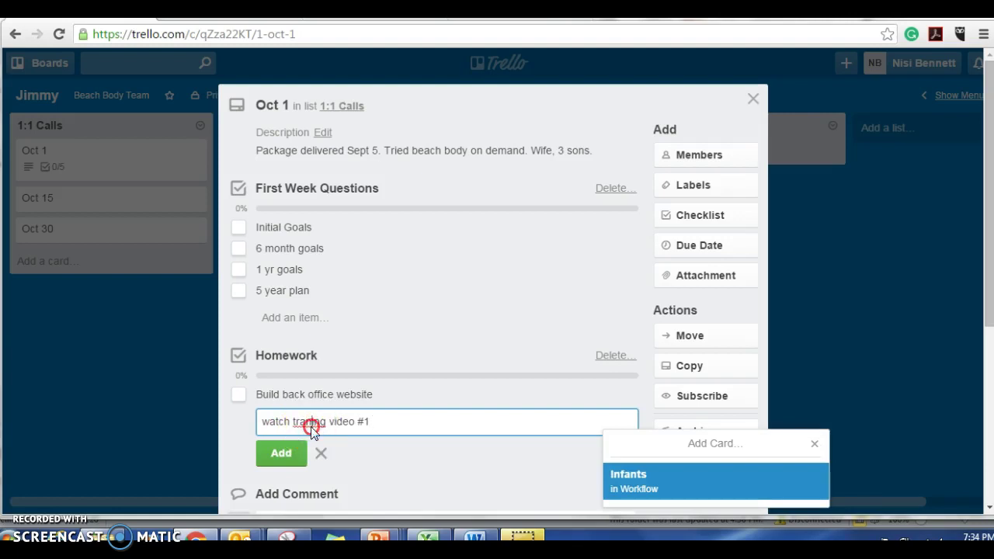
pyautogui.rightClick(311, 422)
pyautogui.click(388, 115)
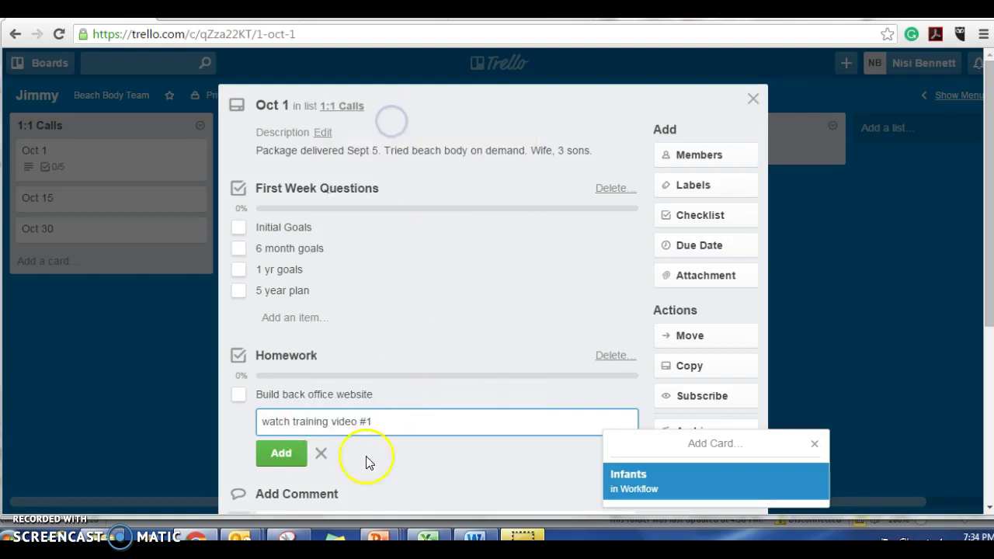
pyautogui.click(284, 452)
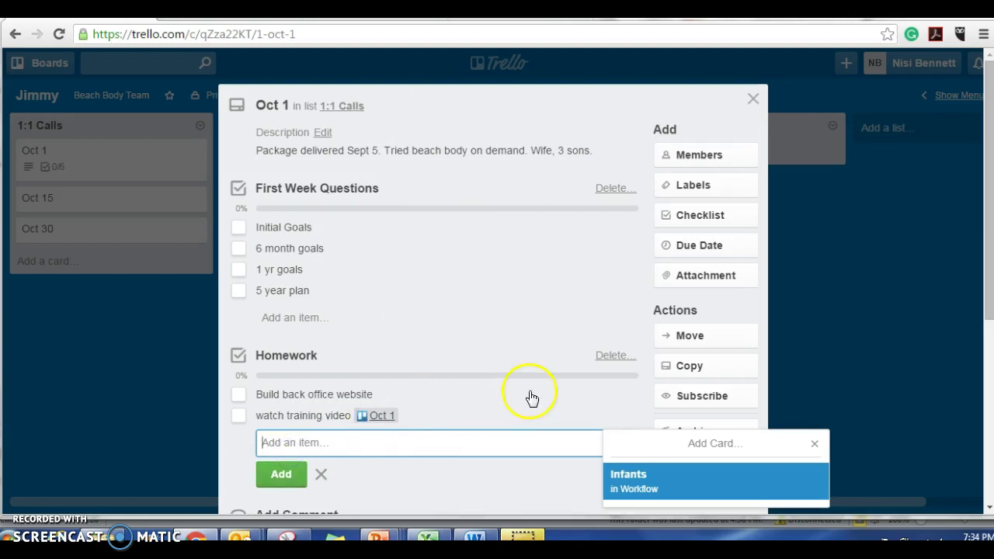
pyautogui.click(455, 395)
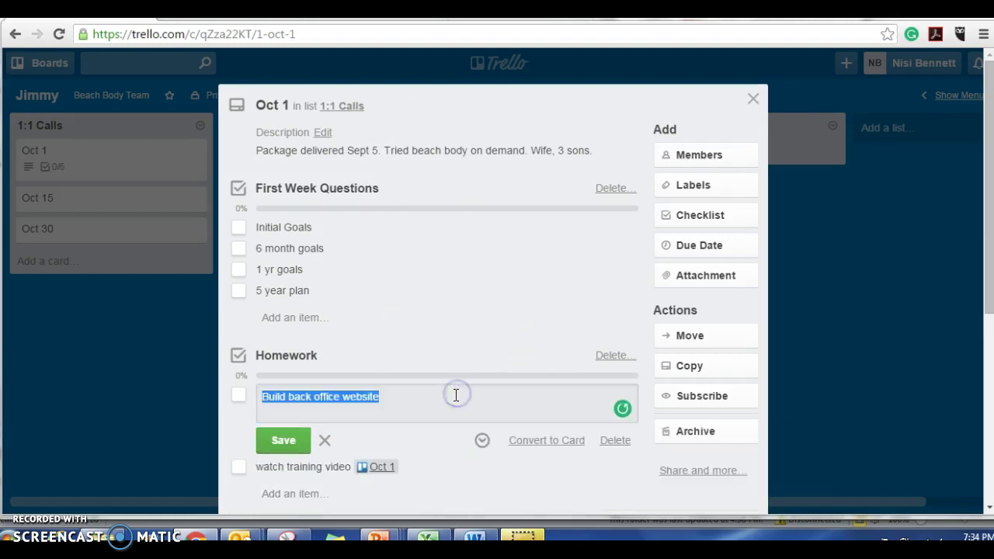
pyautogui.click(285, 439)
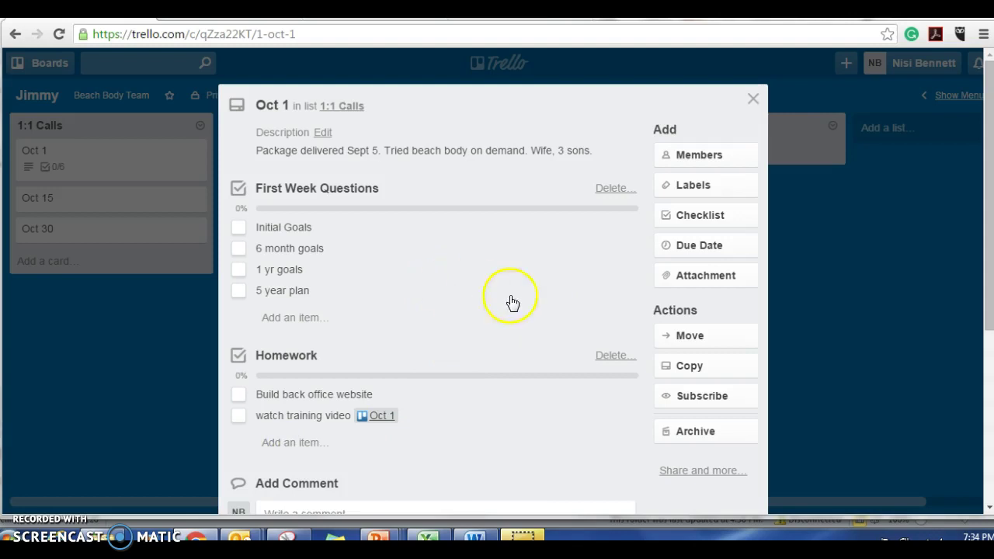
# Step: Give the Oct 1 card a due date of 10/7/2015 at 12:00 PM
pyautogui.click(680, 246)
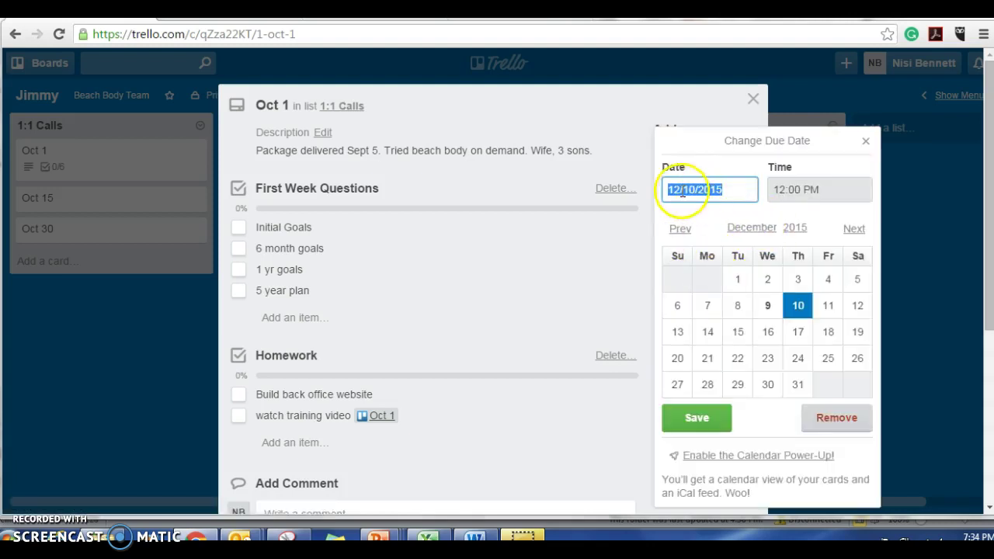
pyautogui.write('10')
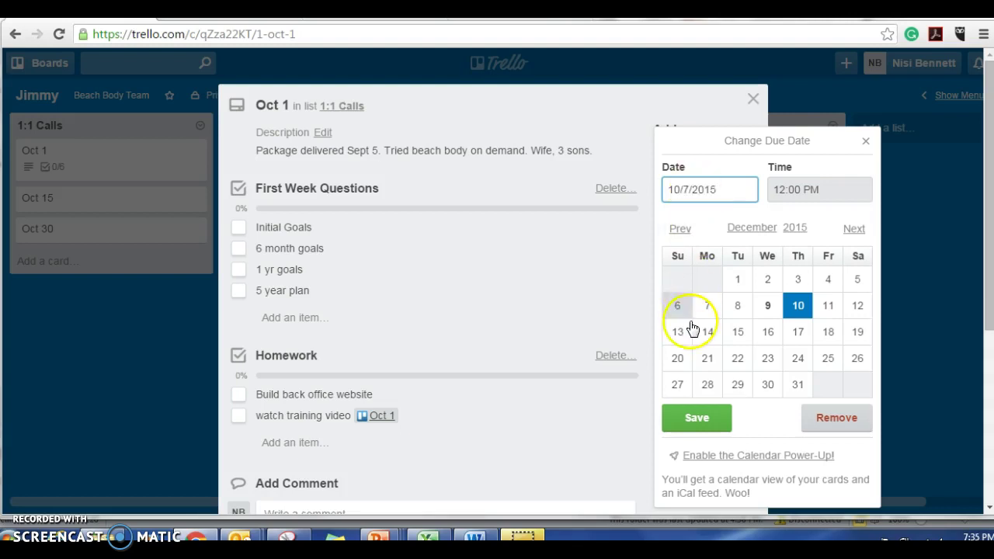
pyautogui.click(695, 423)
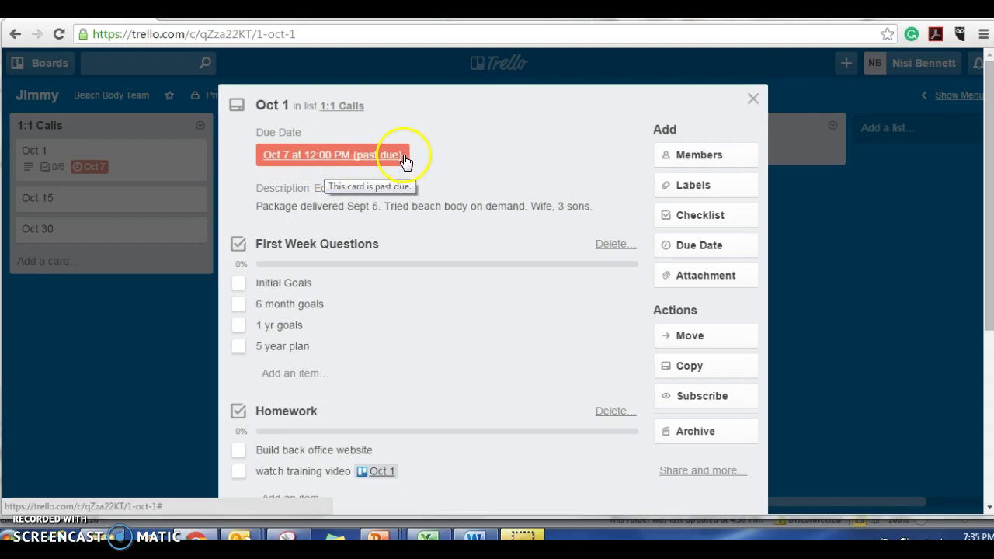
# Step: Change the year of the Oct 1 card's due date to 2016 and return to the board
pyautogui.click(349, 155)
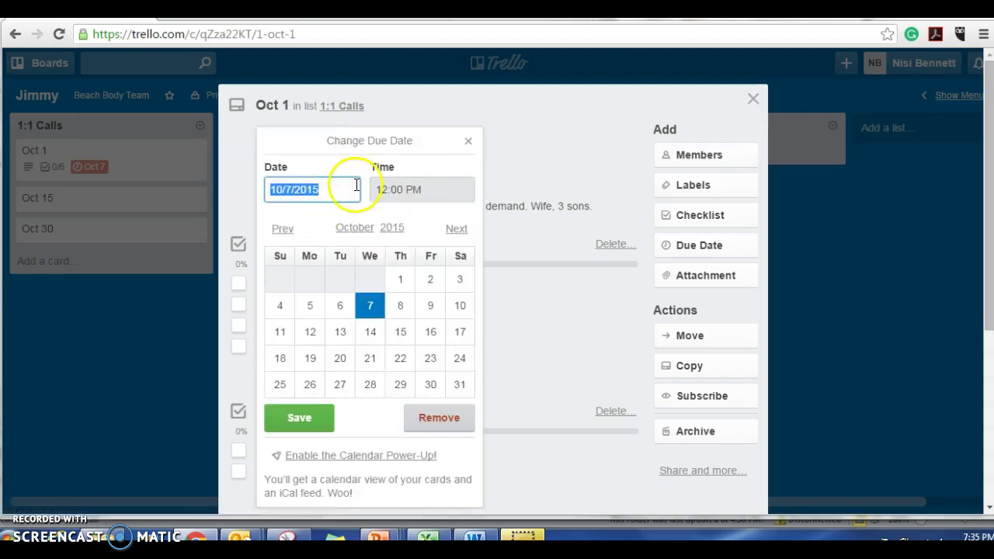
pyautogui.click(324, 196)
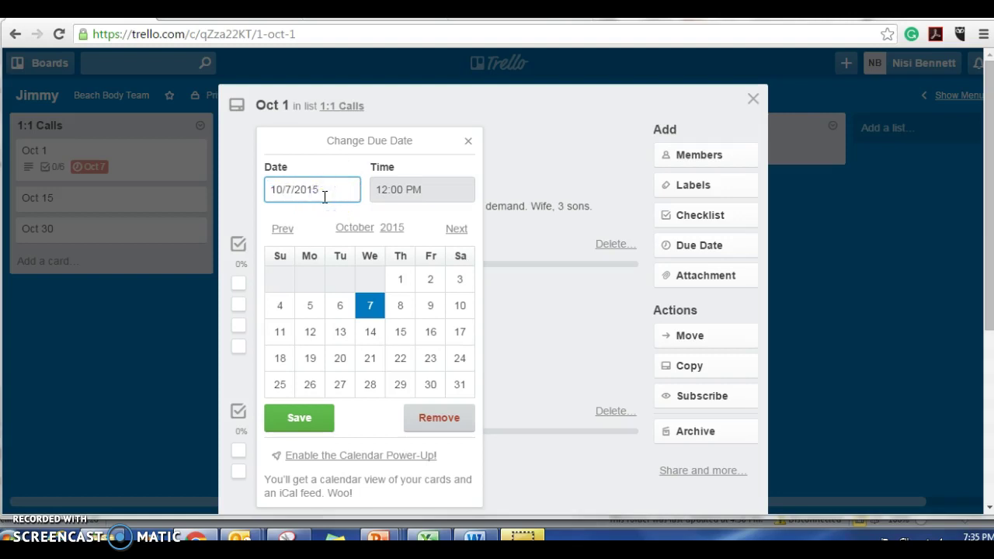
pyautogui.write('6')
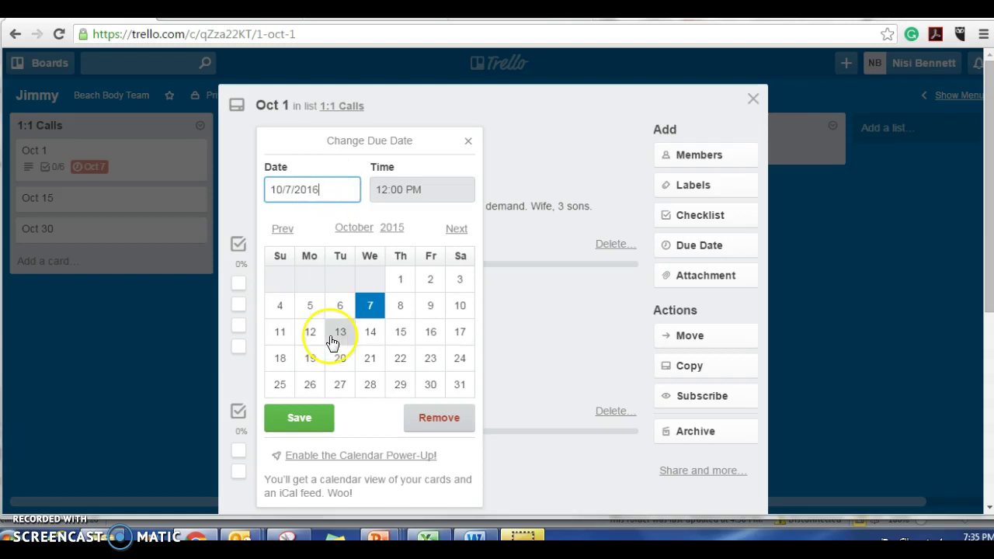
pyautogui.click(306, 416)
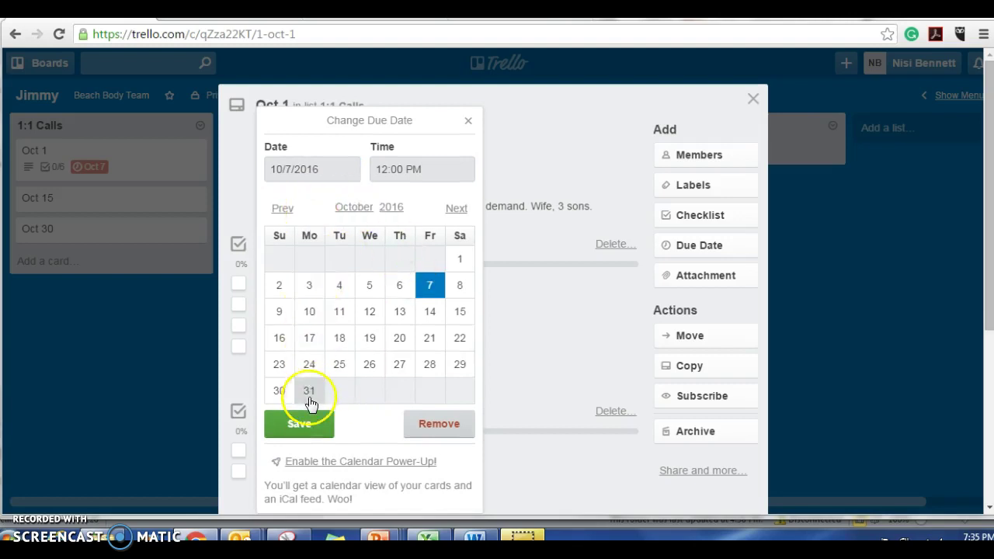
pyautogui.click(302, 419)
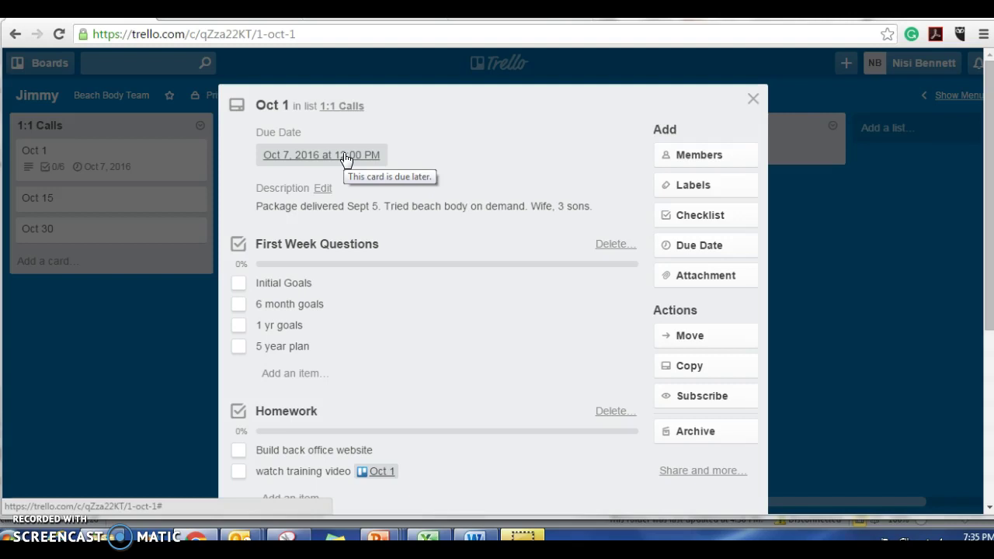
pyautogui.click(52, 381)
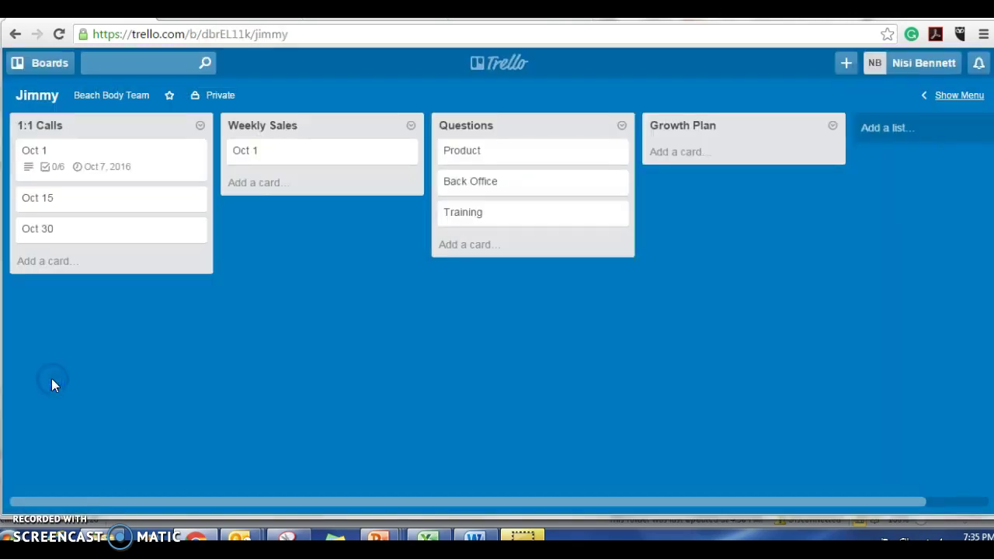
# Step: Find the Calendar power-up for this board, read its details and enable it
pyautogui.click(950, 101)
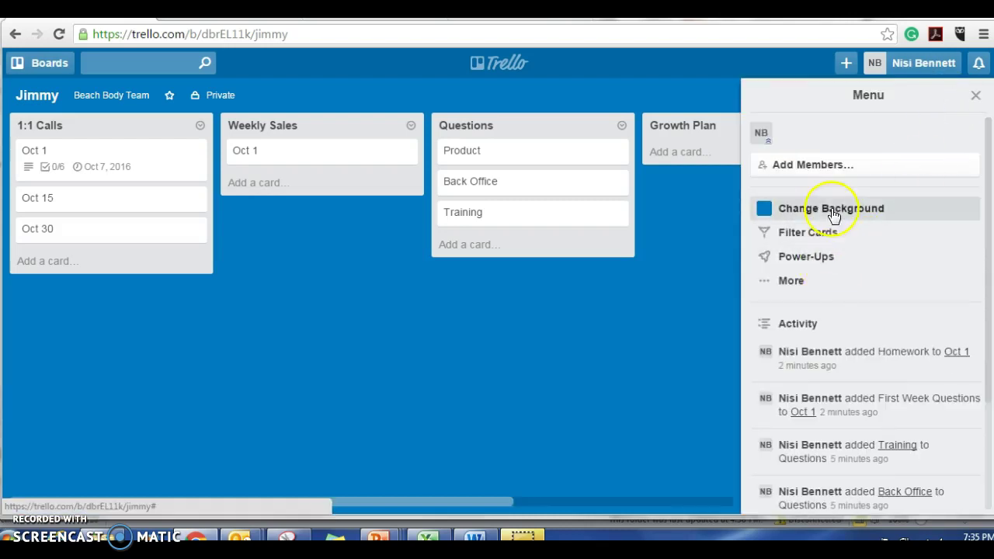
pyautogui.click(786, 282)
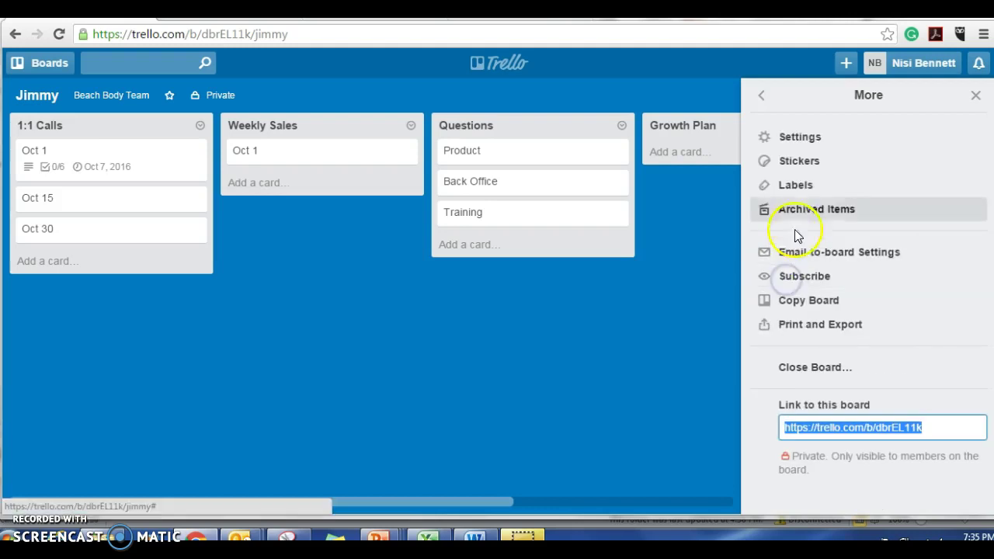
pyautogui.click(699, 290)
pyautogui.moveTo(698, 288); pyautogui.dragTo(765, 99)
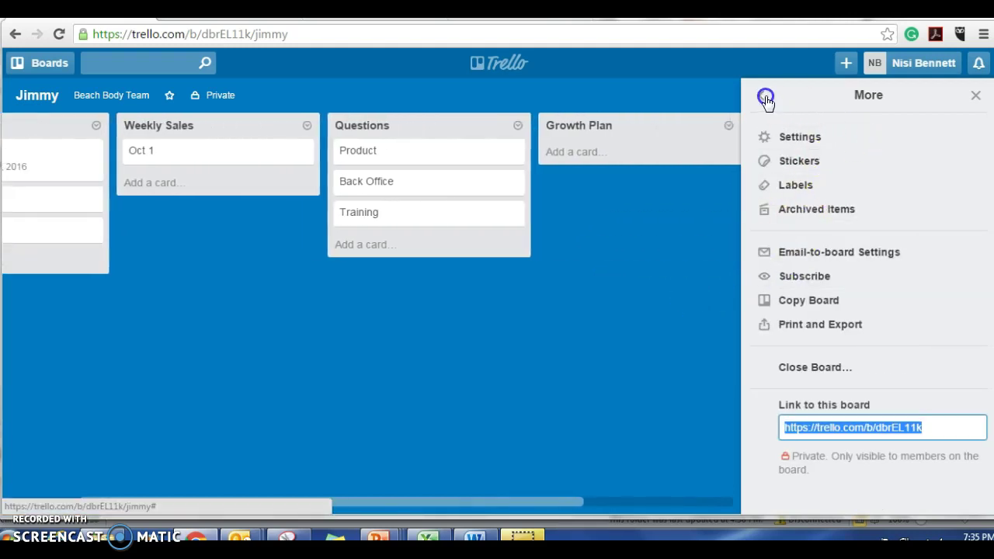
pyautogui.click(763, 96)
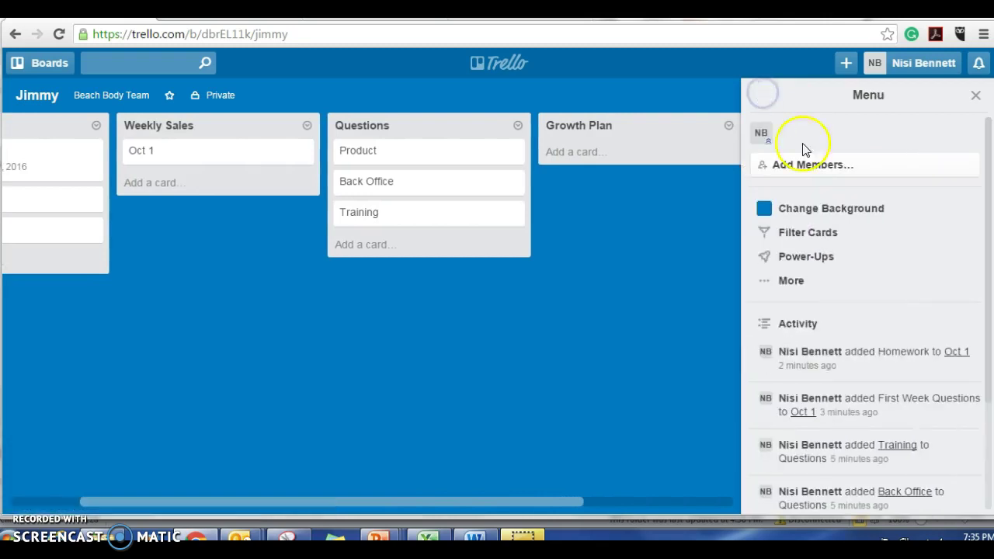
pyautogui.click(810, 256)
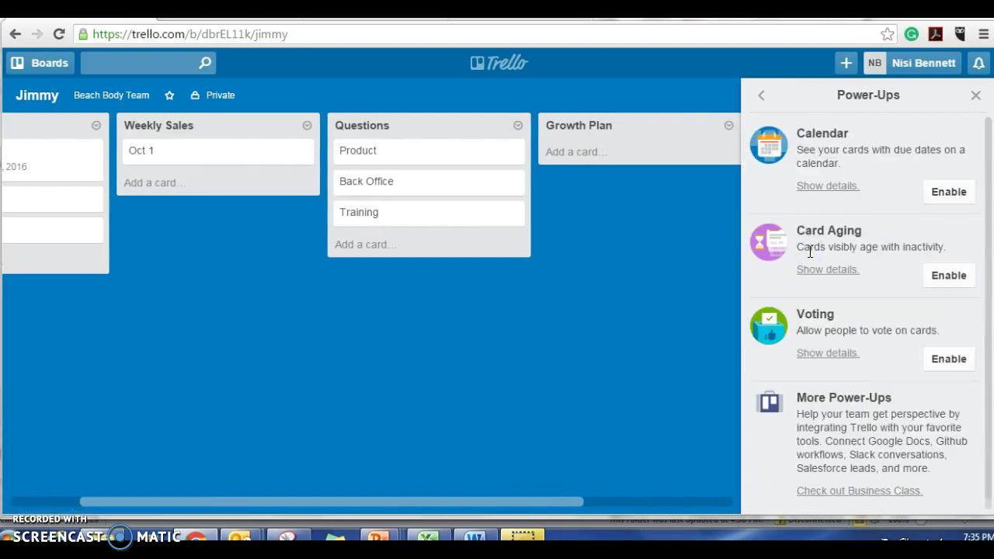
pyautogui.click(825, 187)
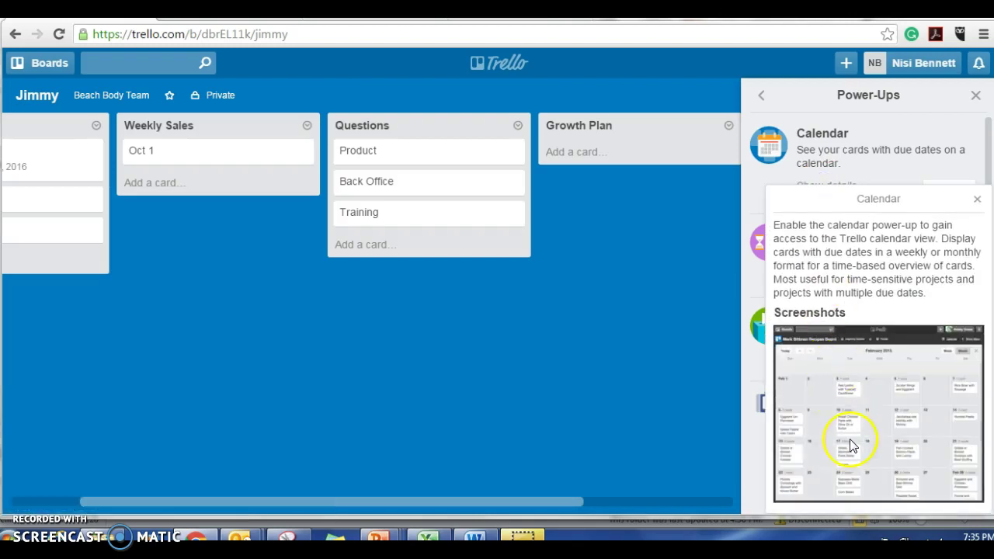
pyautogui.click(976, 200)
pyautogui.click(960, 194)
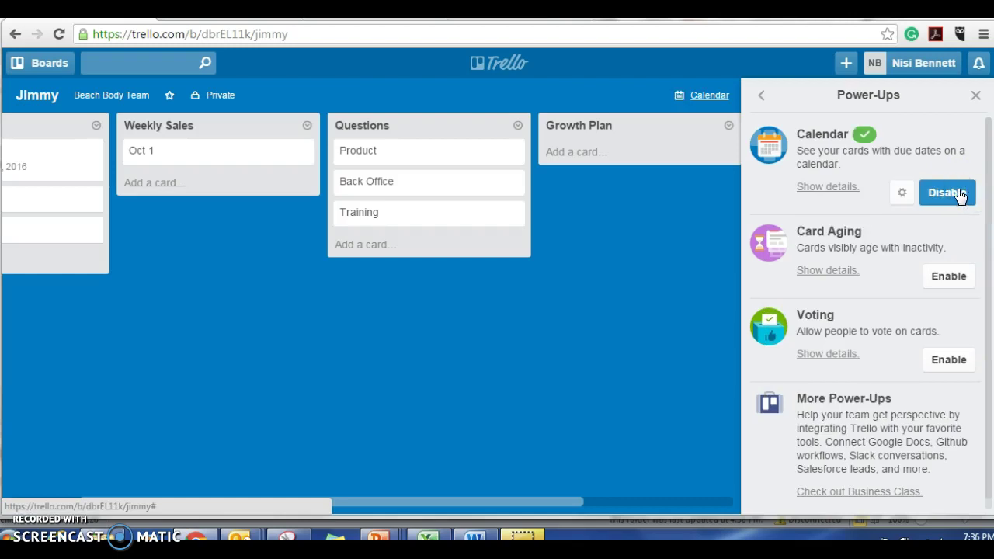
# Step: Enable the iCalendar feed in the Calendar power-up's settings
pyautogui.click(898, 194)
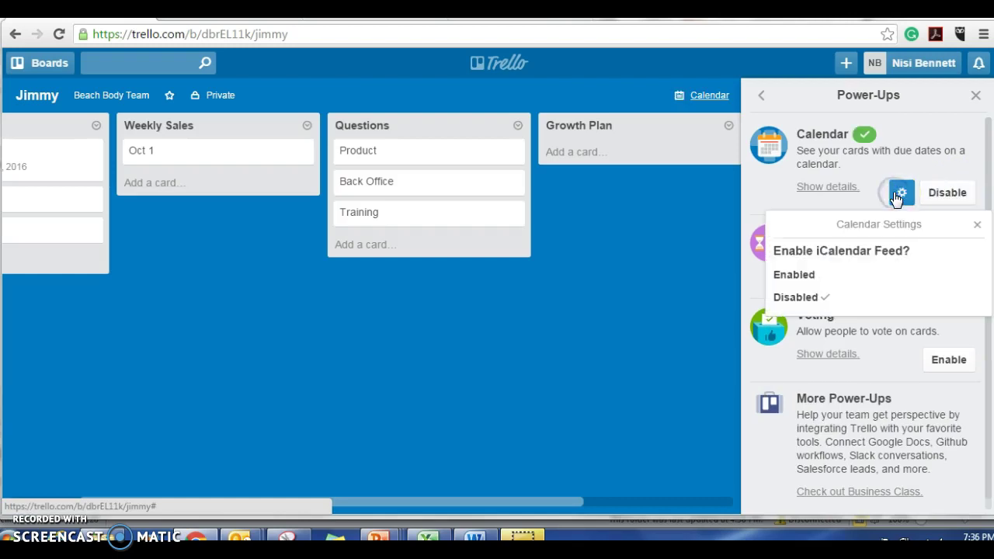
pyautogui.click(816, 281)
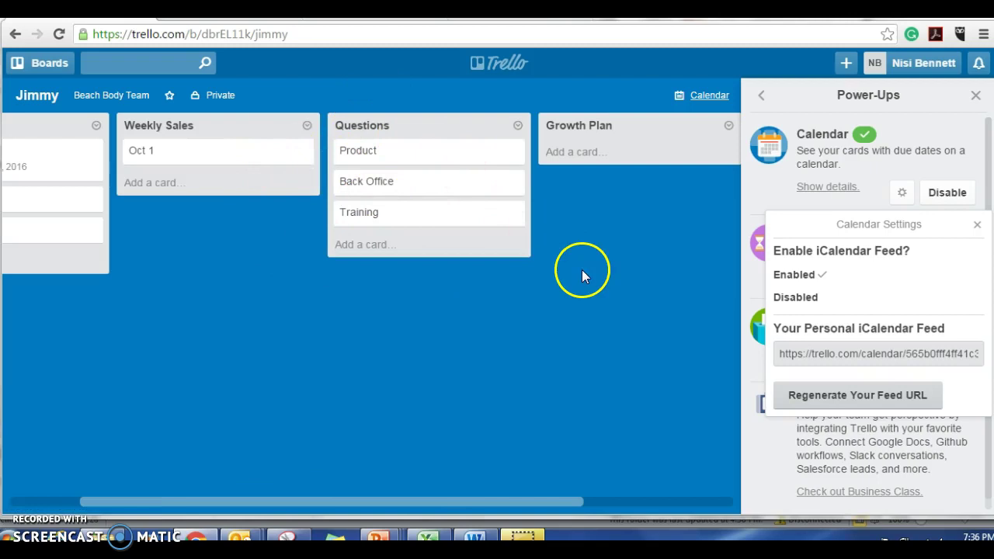
pyautogui.click(696, 359)
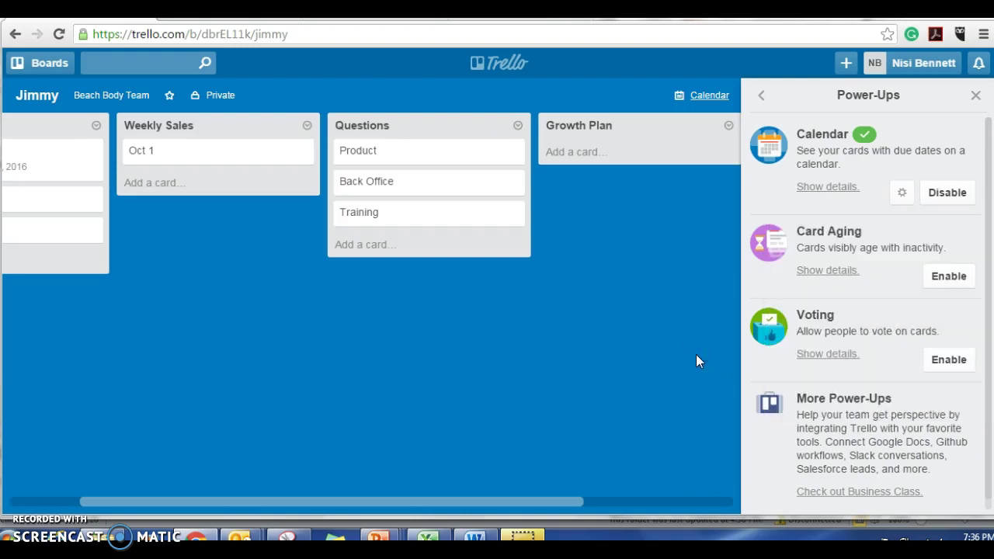
# Step: Review the Calendar power-up's description and sample screenshot, and return to the full board
pyautogui.click(828, 187)
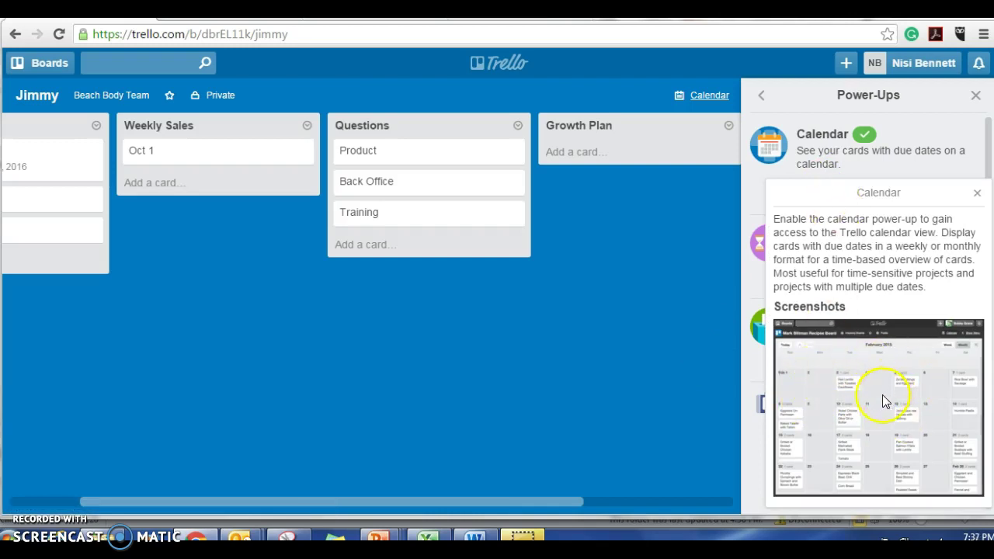
pyautogui.moveTo(455, 181)
pyautogui.mouseDown()
pyautogui.moveTo(572, 173)
pyautogui.moveTo(454, 199)
pyautogui.mouseUp()
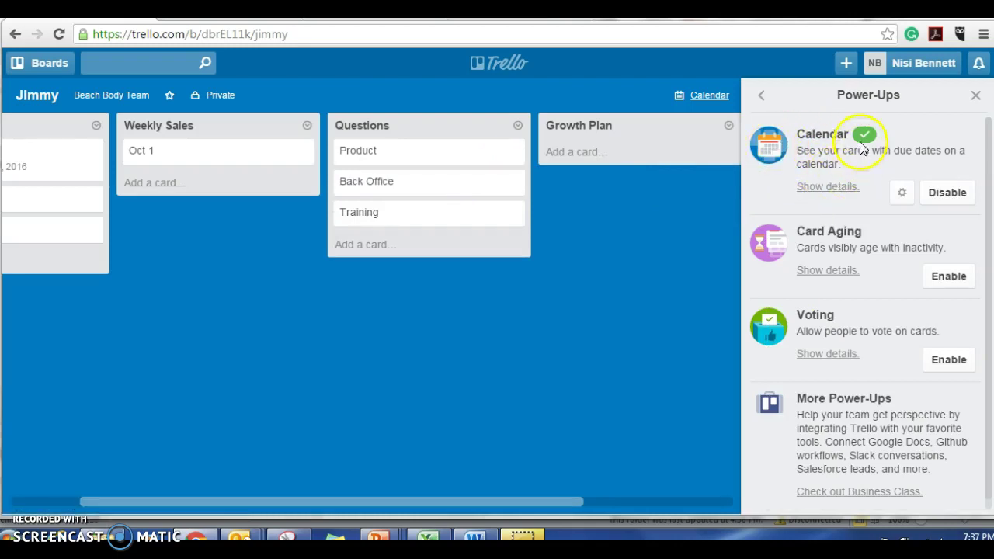
pyautogui.click(829, 186)
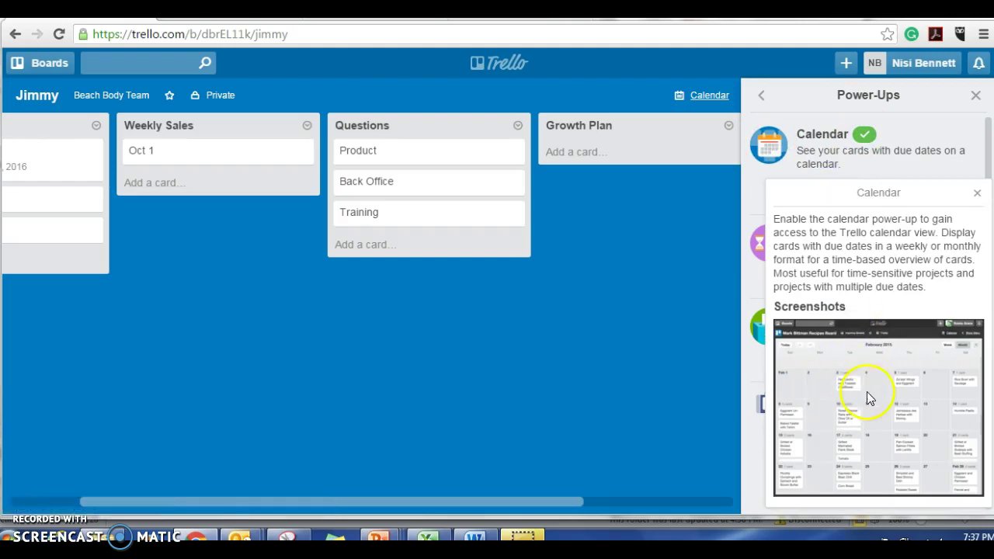
pyautogui.click(723, 335)
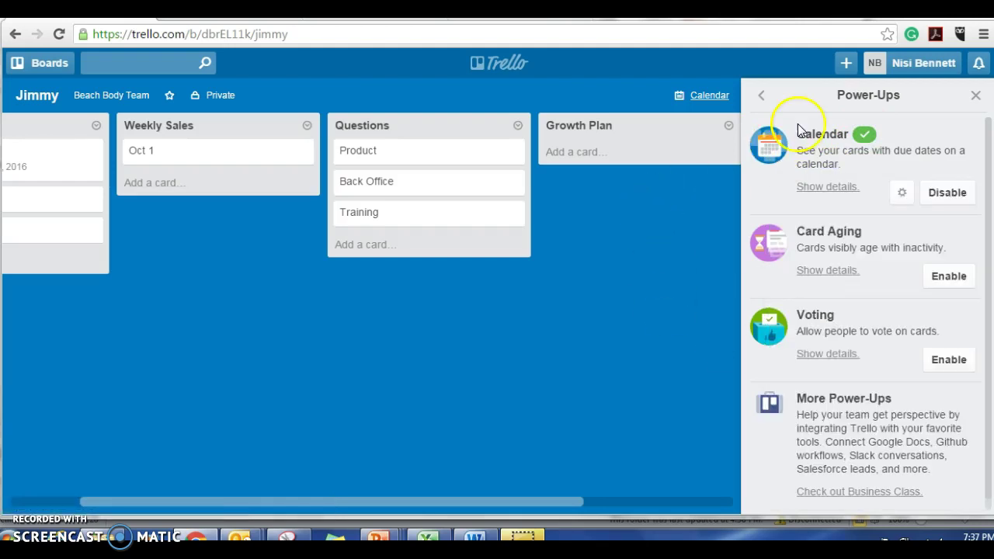
pyautogui.click(975, 97)
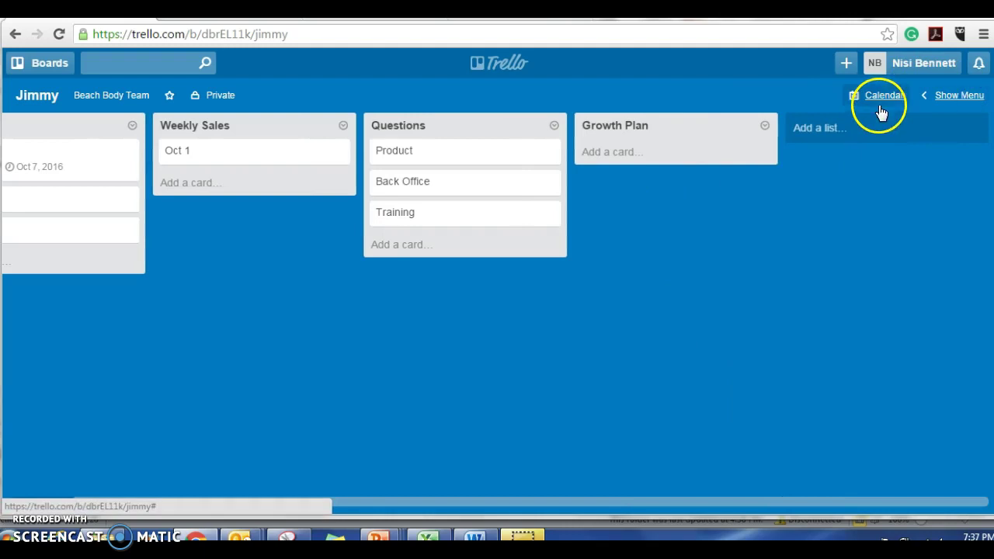
# Step: Open the board's calendar, go ahead to October 2016 and display it by week
pyautogui.click(884, 97)
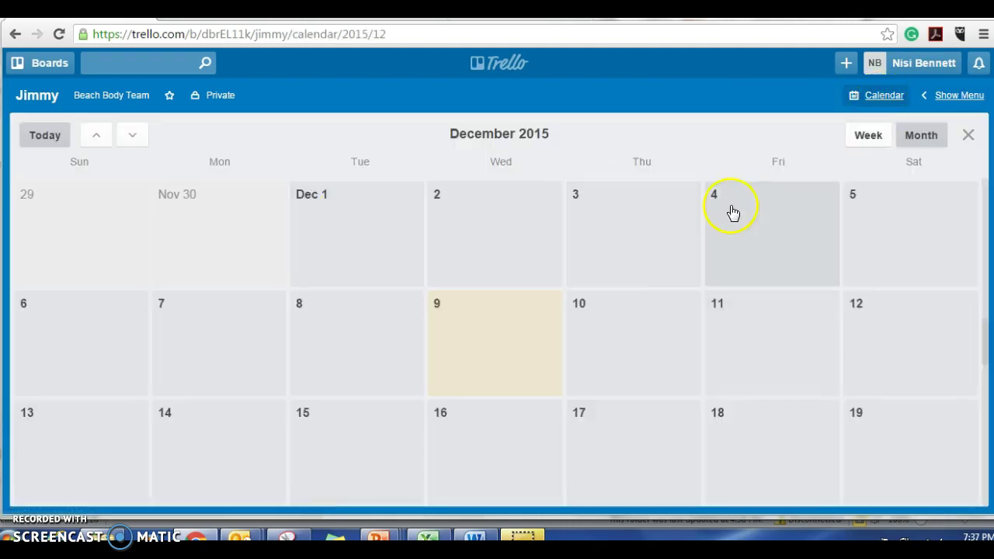
pyautogui.click(133, 136)
pyautogui.click(134, 136)
pyautogui.click(134, 136)
pyautogui.click(134, 136)
pyautogui.click(134, 136)
pyautogui.click(134, 136)
pyautogui.click(134, 136)
pyautogui.click(133, 136)
pyautogui.click(134, 136)
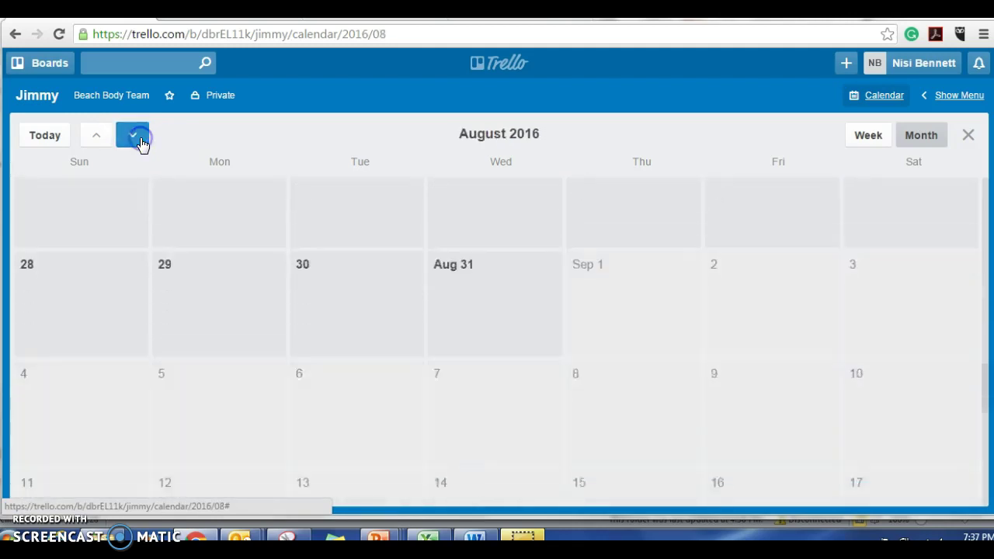
pyautogui.click(131, 136)
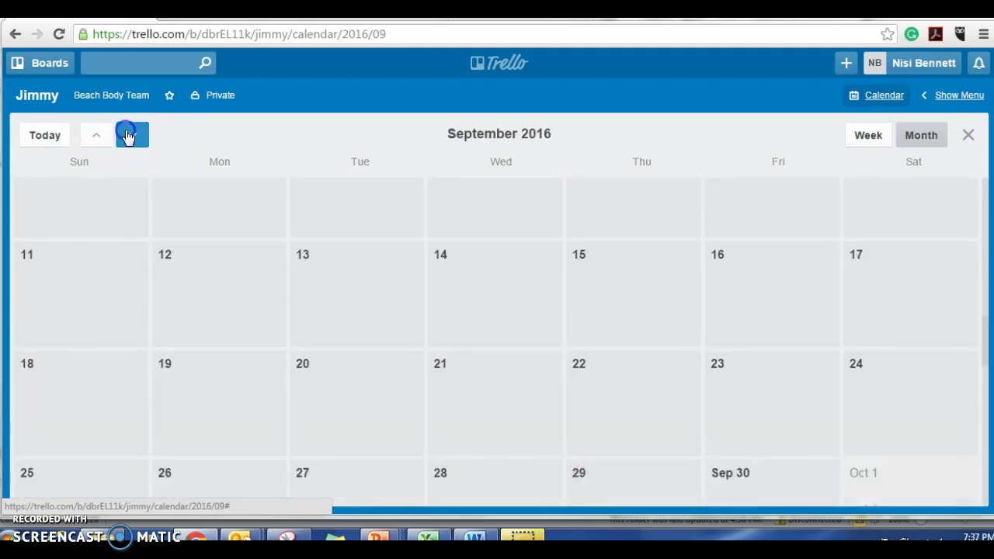
pyautogui.click(129, 137)
pyautogui.click(97, 136)
pyautogui.click(98, 136)
pyautogui.click(107, 136)
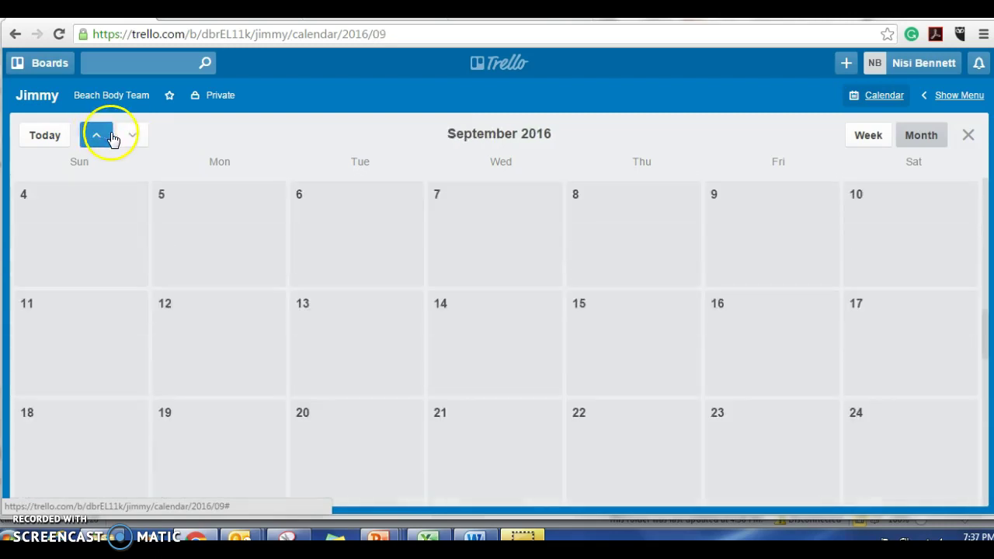
pyautogui.click(128, 136)
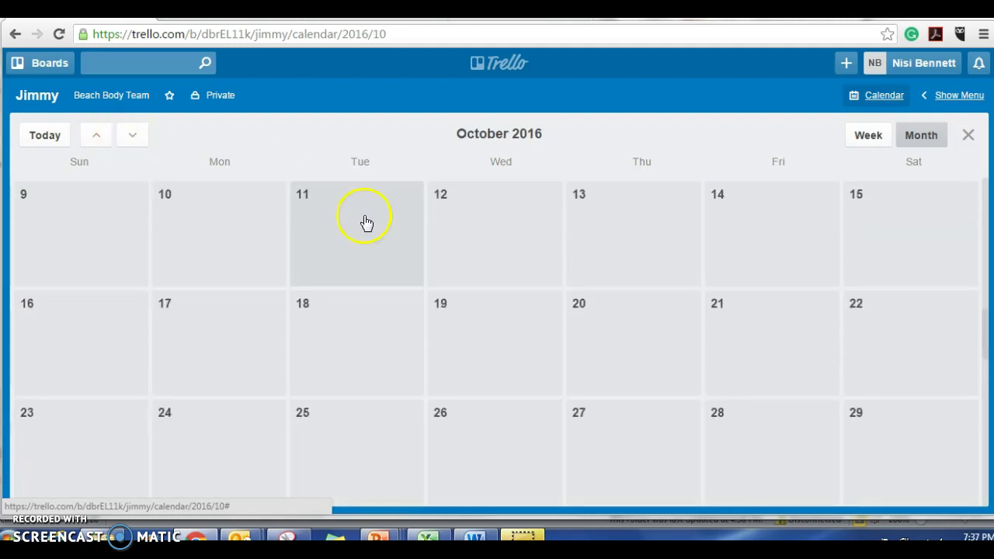
pyautogui.click(872, 137)
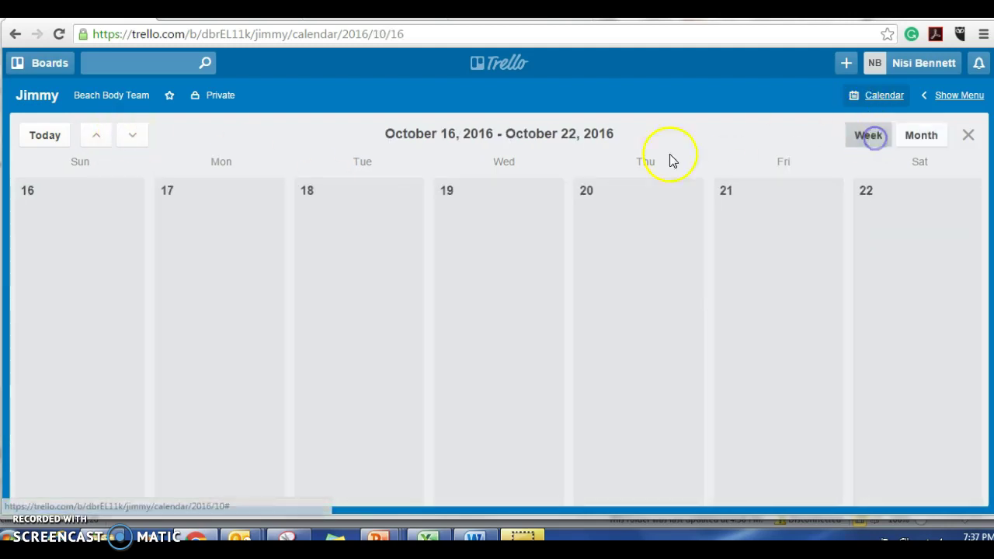
# Step: Browse the weekly calendar back to October 2–8, 2016, close the calendar and return to the board's first list
pyautogui.click(132, 140)
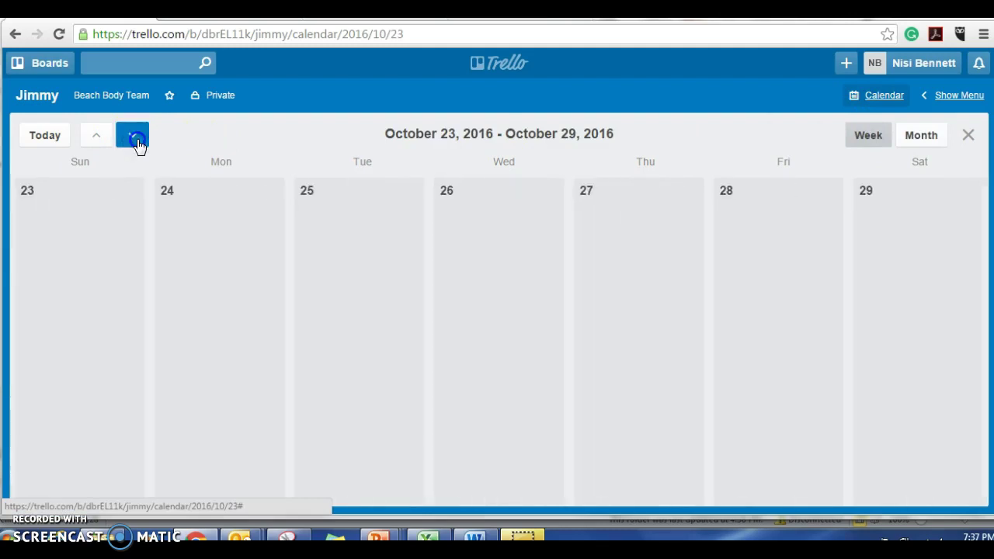
pyautogui.click(137, 142)
pyautogui.click(94, 139)
pyautogui.click(92, 140)
pyautogui.click(92, 140)
pyautogui.click(92, 141)
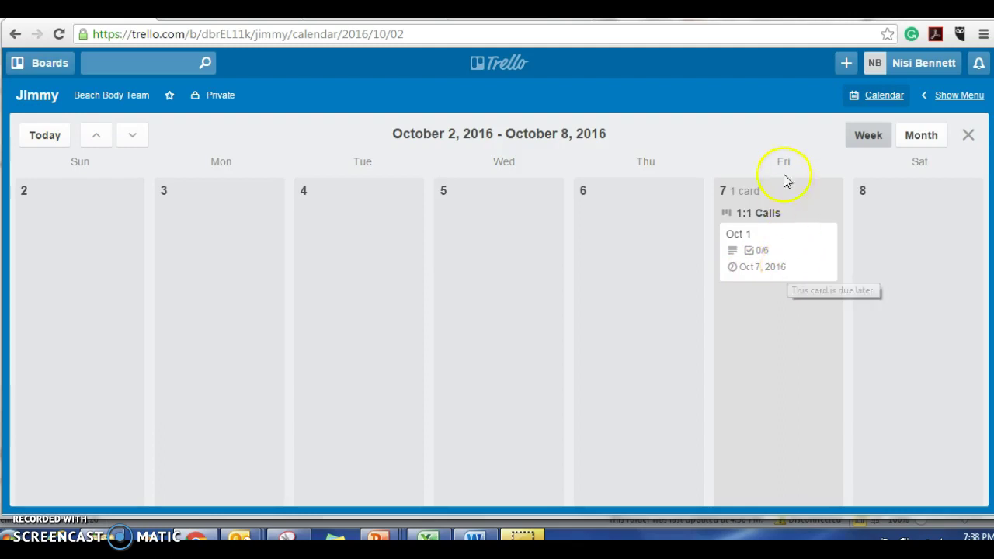
pyautogui.click(665, 94)
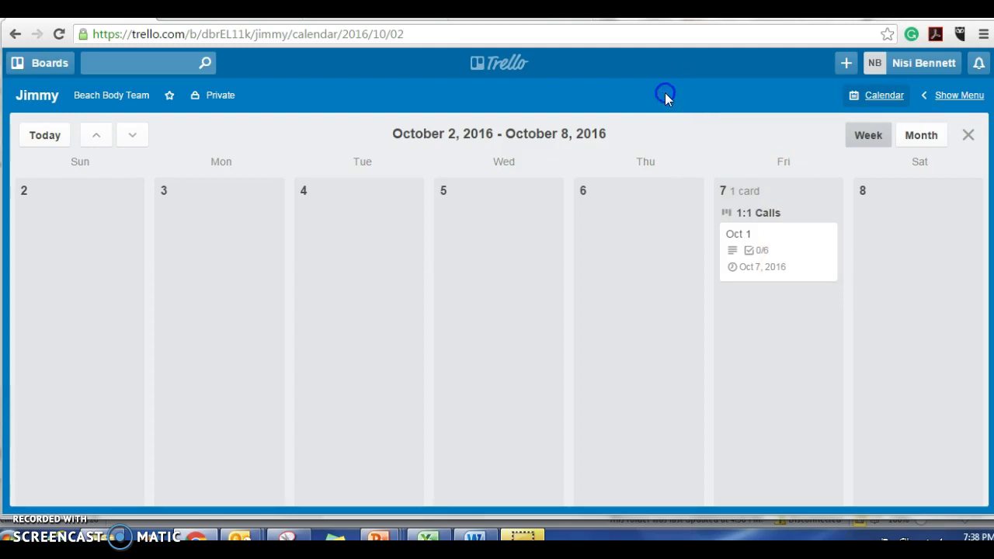
pyautogui.click(967, 134)
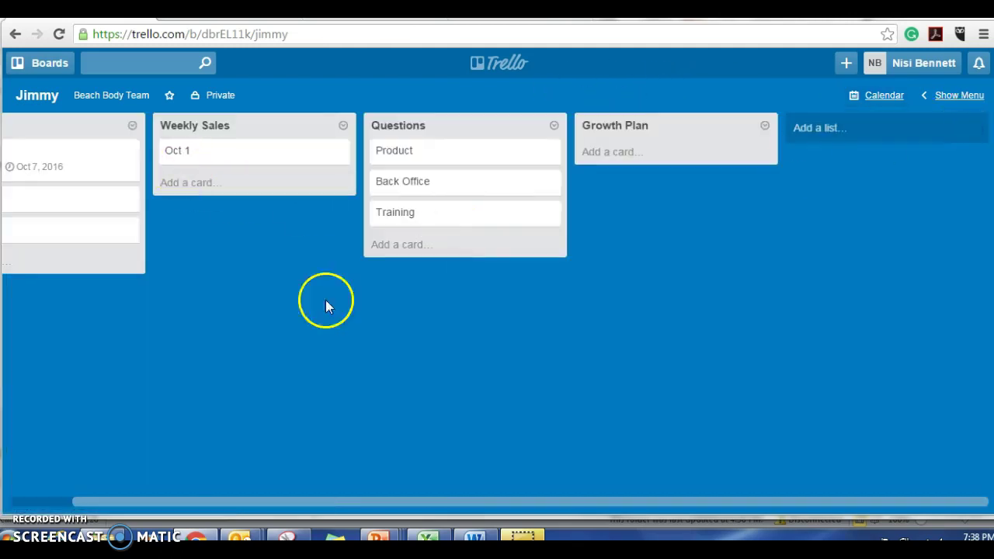
pyautogui.moveTo(391, 501); pyautogui.dragTo(359, 505)
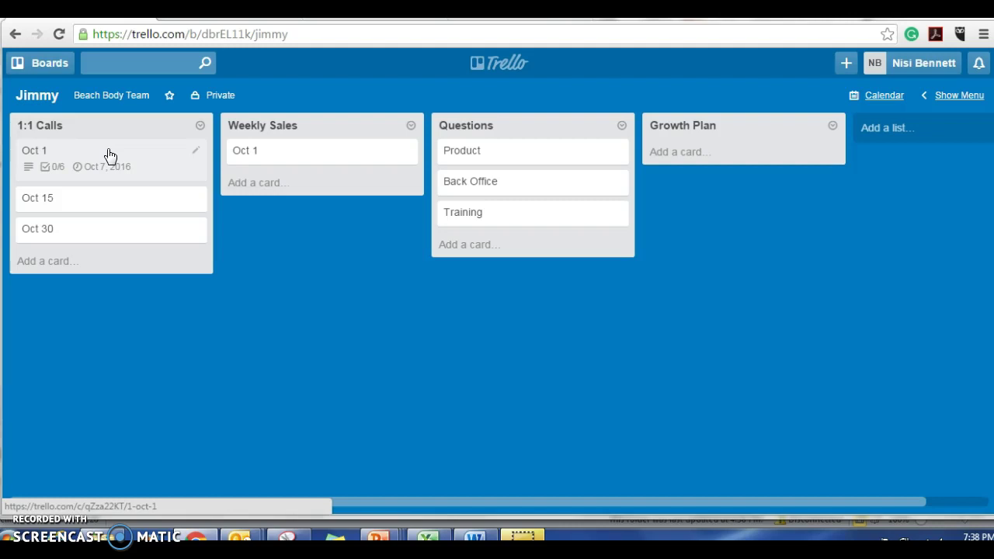
# Step: View the Beach Body Team page and reopen the same member's board, keeping the board's name
pyautogui.click(42, 98)
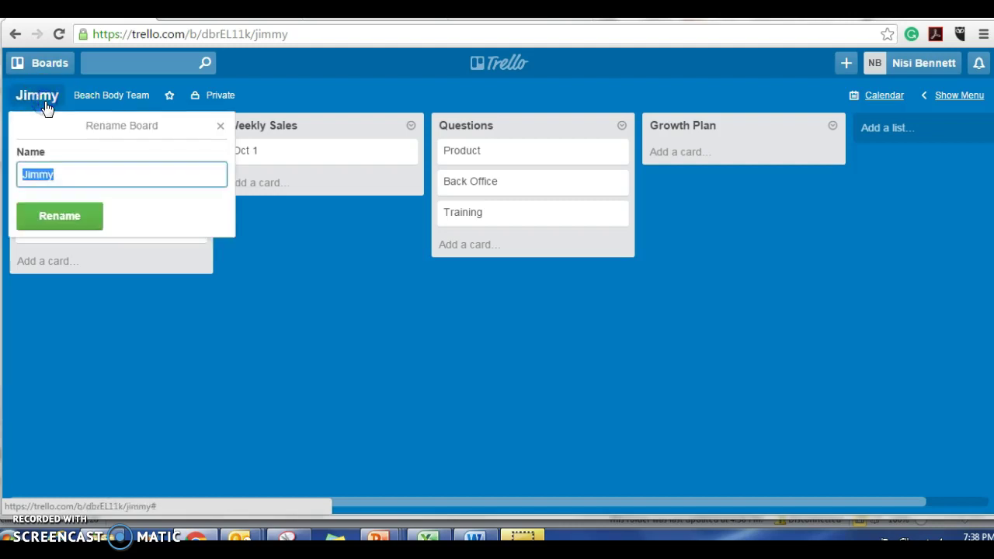
pyautogui.click(62, 215)
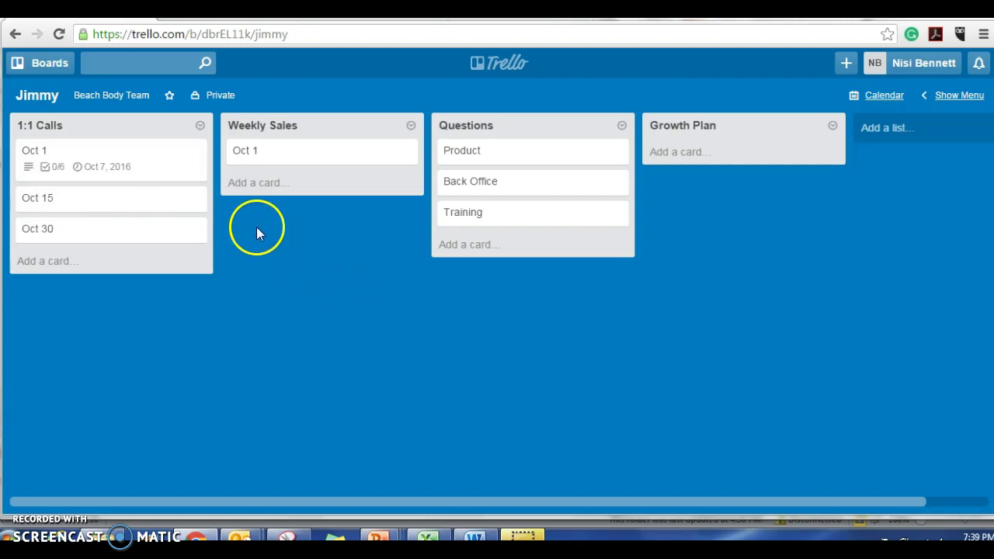
pyautogui.click(106, 101)
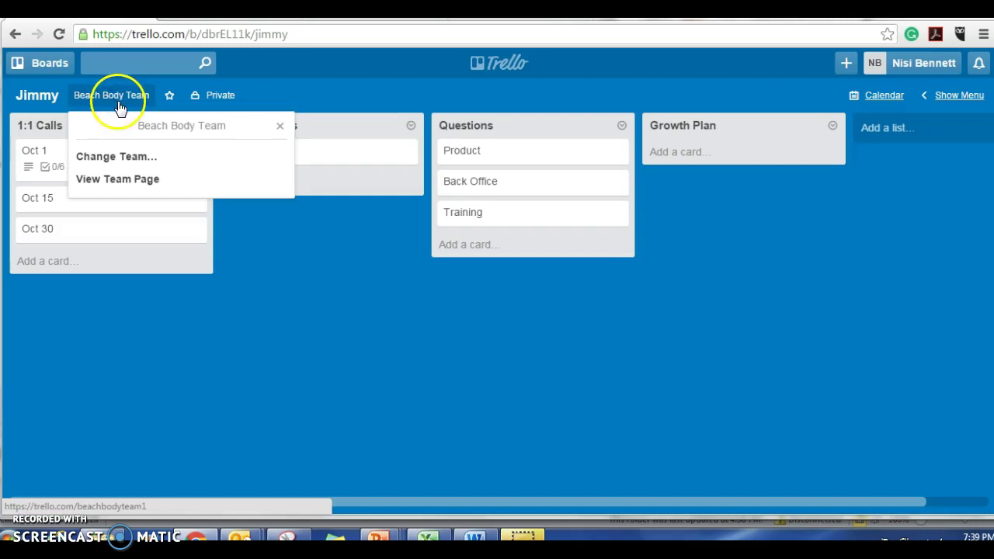
pyautogui.click(124, 188)
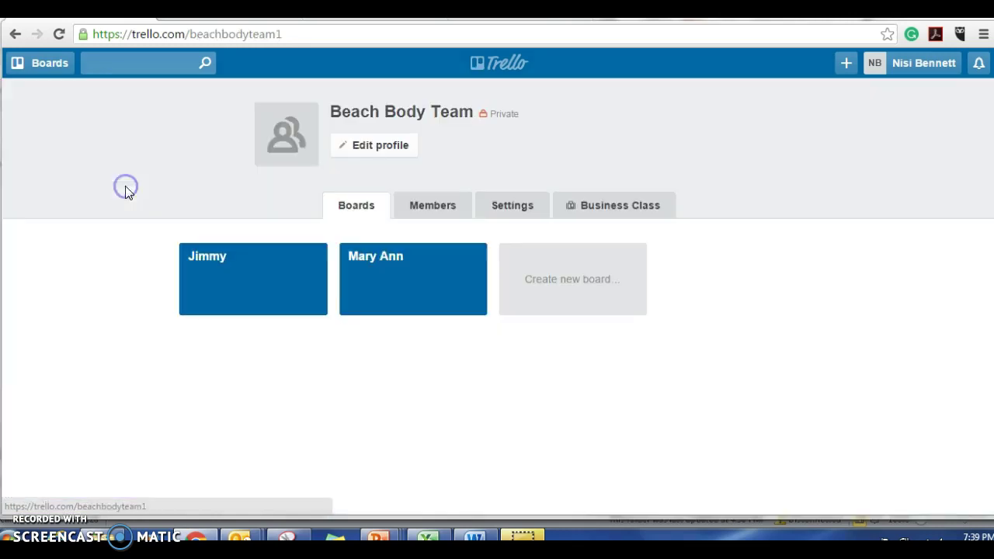
pyautogui.click(277, 278)
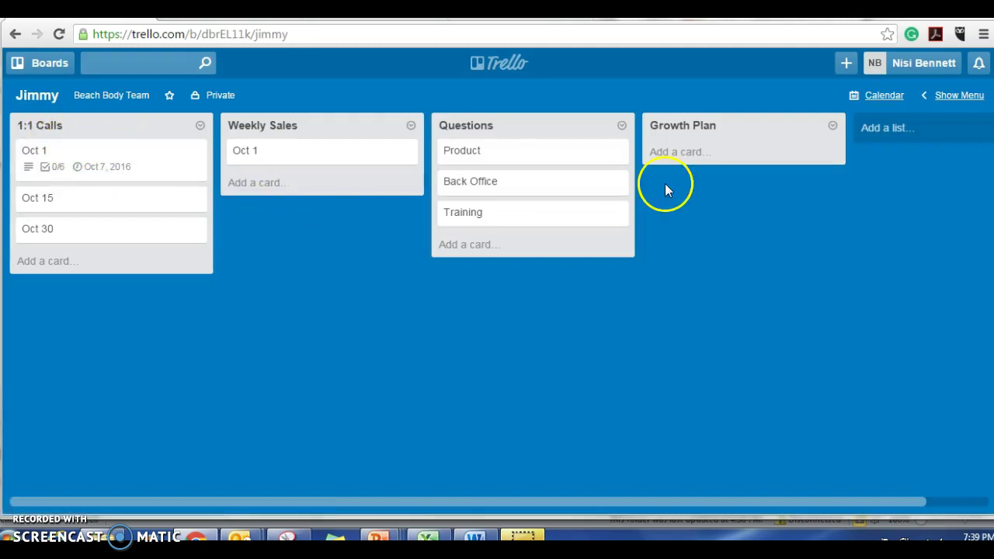
# Step: Add a list named "Contact Info!" after the Growth Plan list
pyautogui.click(901, 129)
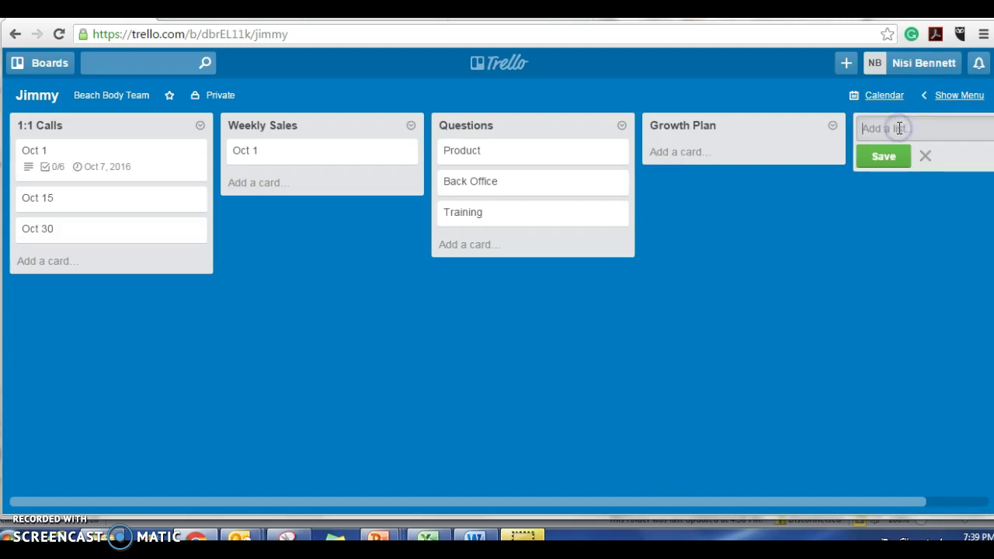
pyautogui.write('Contact In')
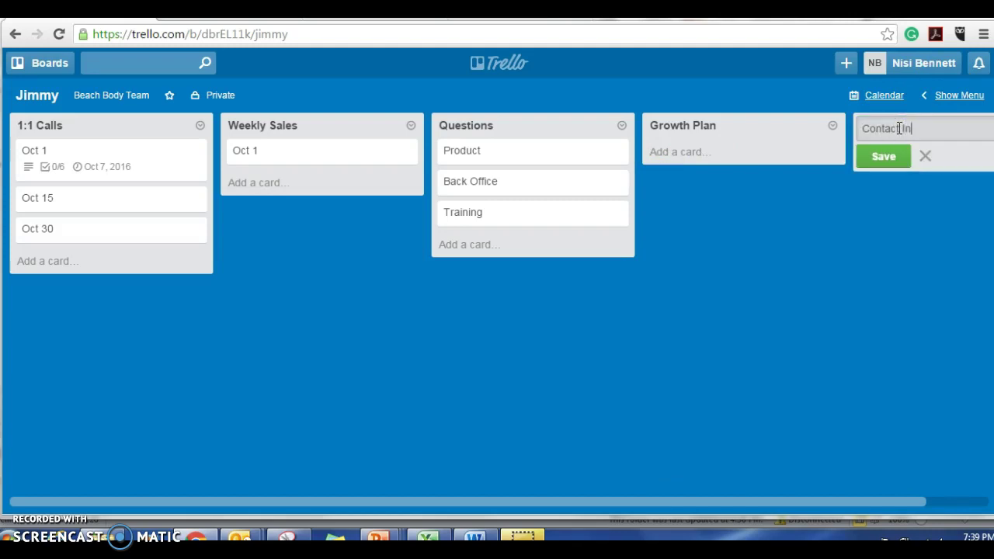
pyautogui.write('fo!')
pyautogui.click(883, 158)
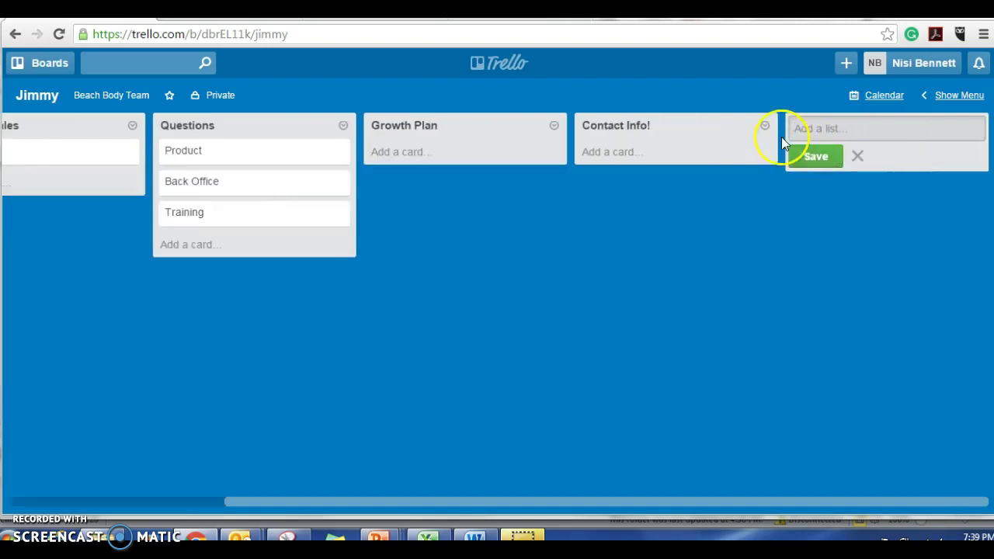
# Step: Add the cards "Cell" and "Home Address" to the Contact Info! list
pyautogui.click(613, 153)
pyautogui.write('Cell')
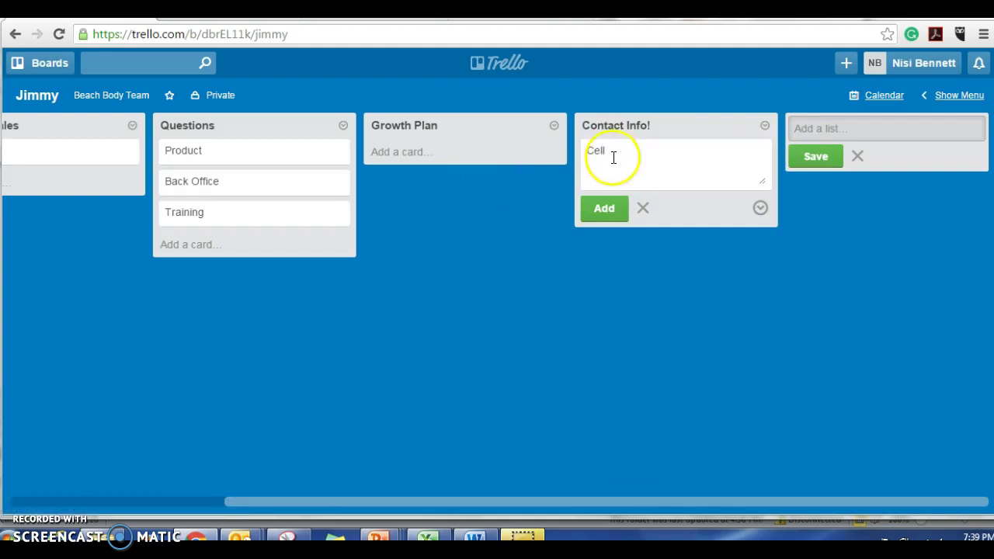
pyautogui.click(604, 212)
pyautogui.write('Home Address')
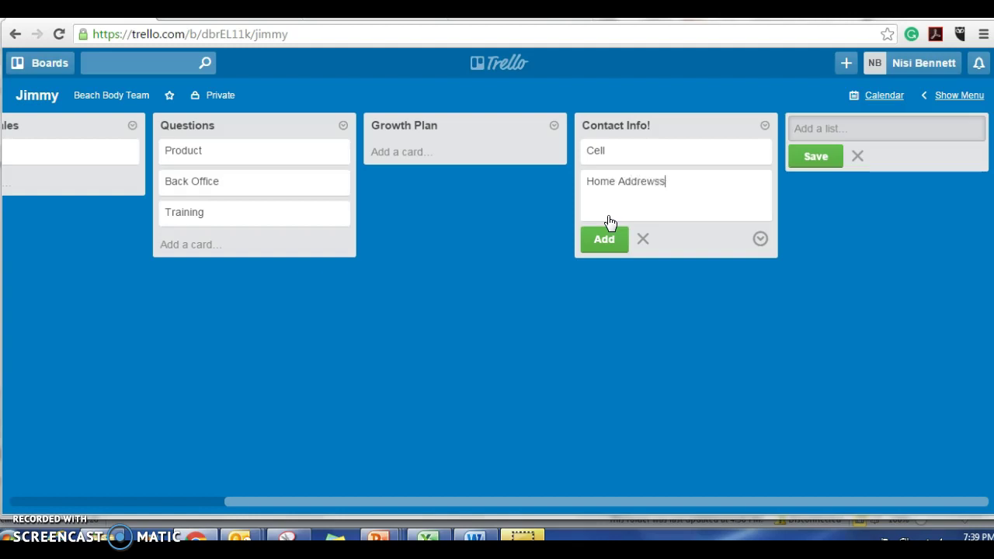
pyautogui.click(603, 238)
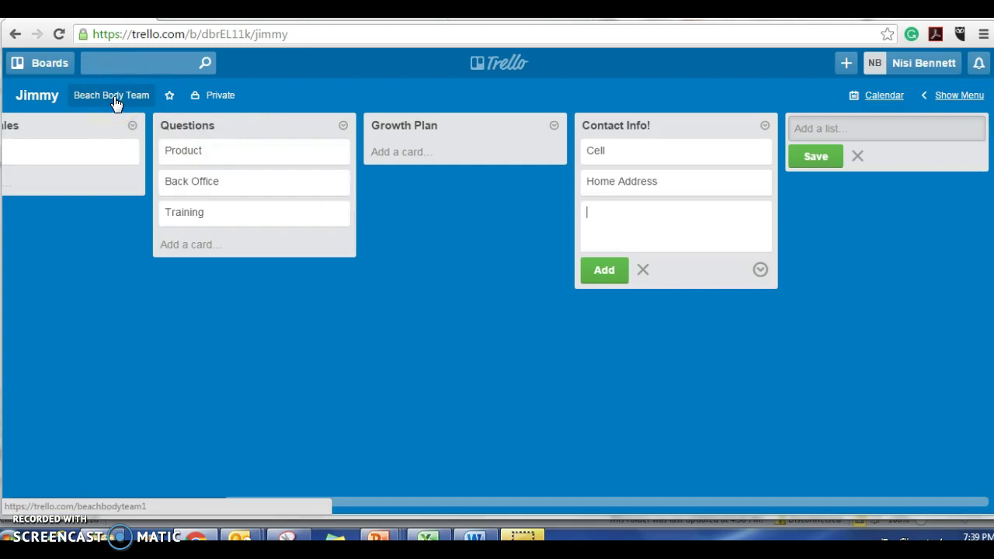
pyautogui.click(37, 97)
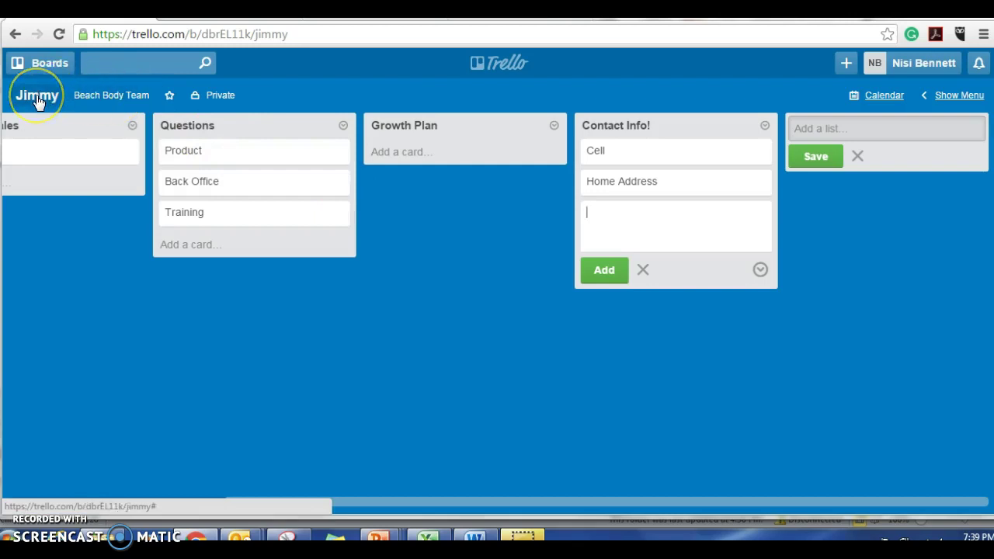